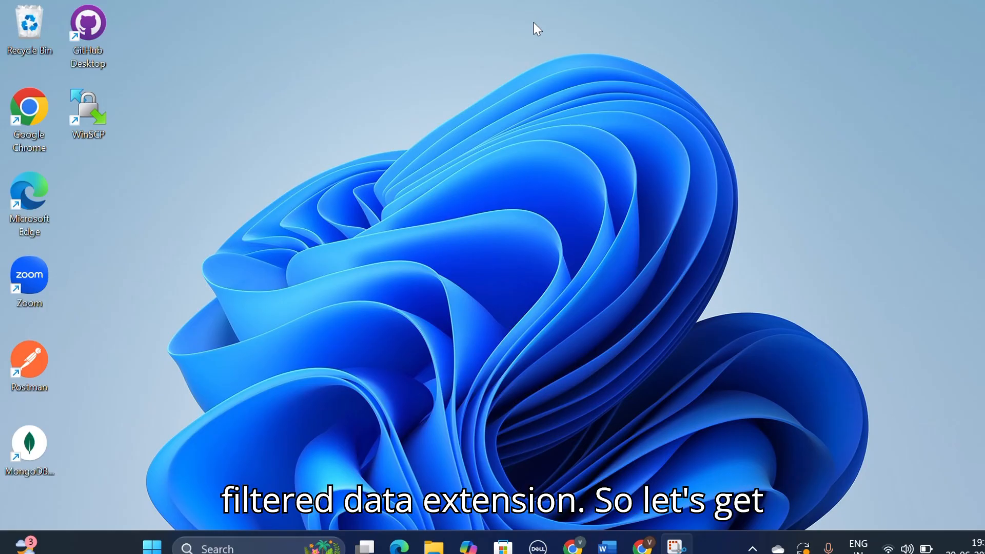
Step: Bring up the Marketing Cloud dashboard in the browser and open Email Studio
{"action": "left_click", "coordinate": [583, 549]}
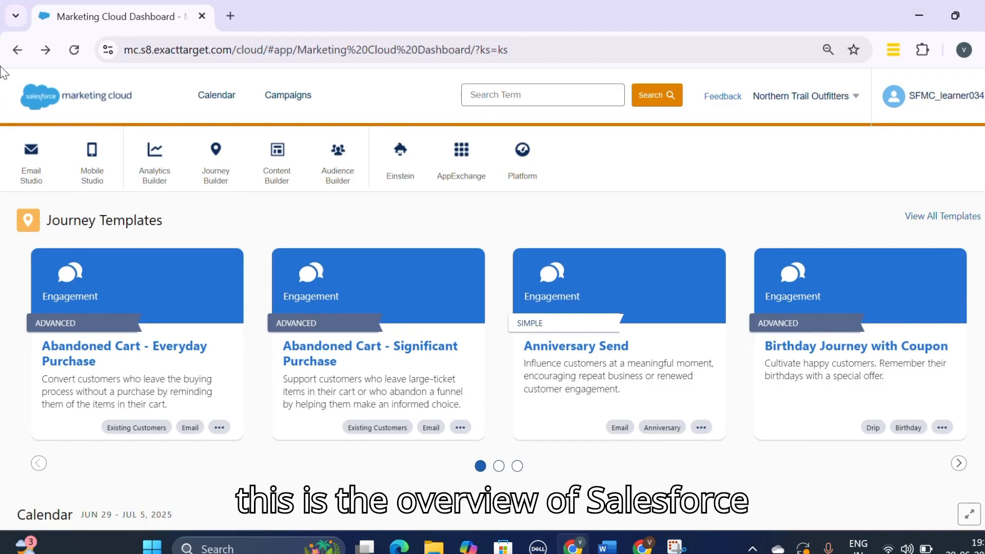
{"action": "mouse_move", "coordinate": [461, 158]}
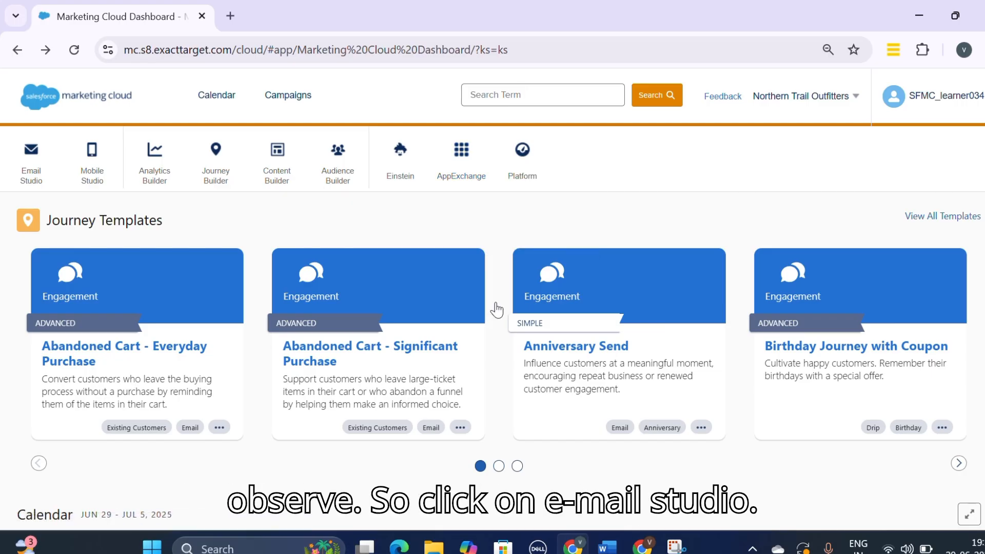
{"action": "mouse_move", "coordinate": [33, 181]}
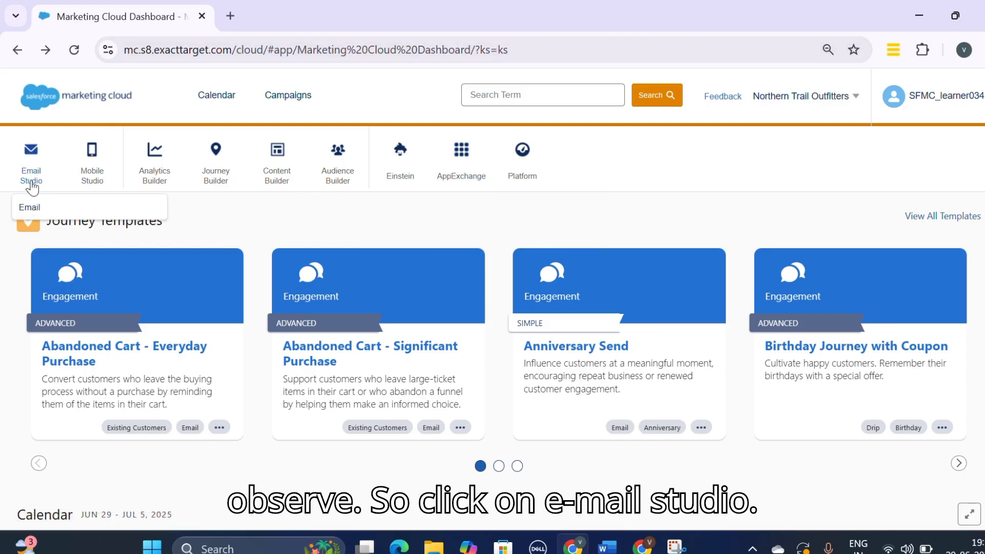
{"action": "left_click", "coordinate": [31, 207]}
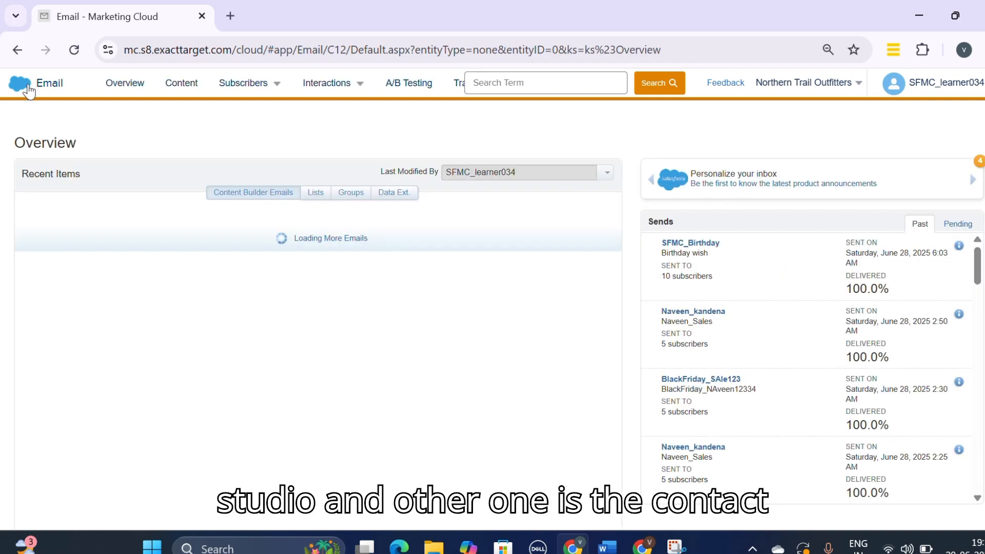
Step: Open Contact Builder from Audience Builder in a new browser tab and view it
{"action": "mouse_move", "coordinate": [28, 90]}
{"action": "mouse_move", "coordinate": [341, 189]}
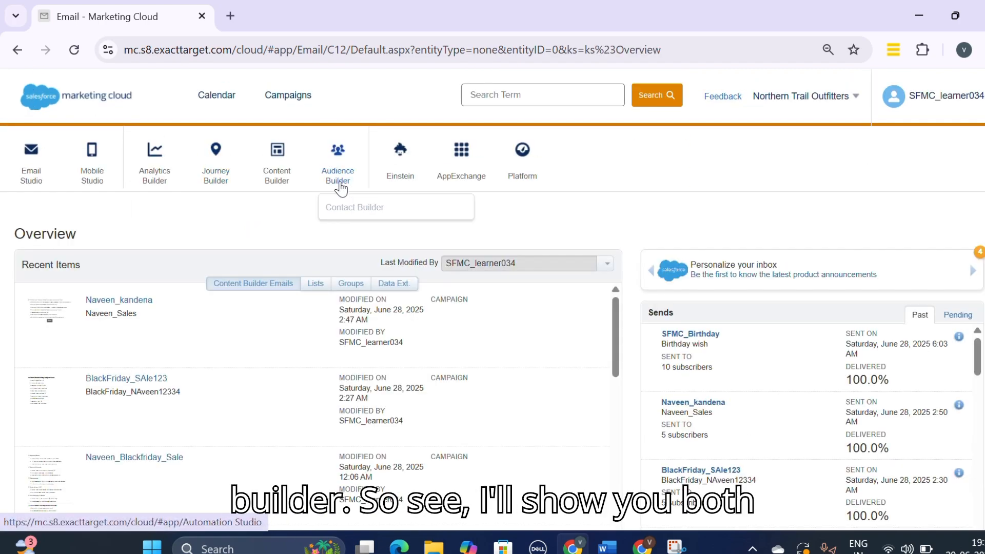
{"action": "right_click", "coordinate": [342, 217]}
{"action": "left_click", "coordinate": [411, 231]}
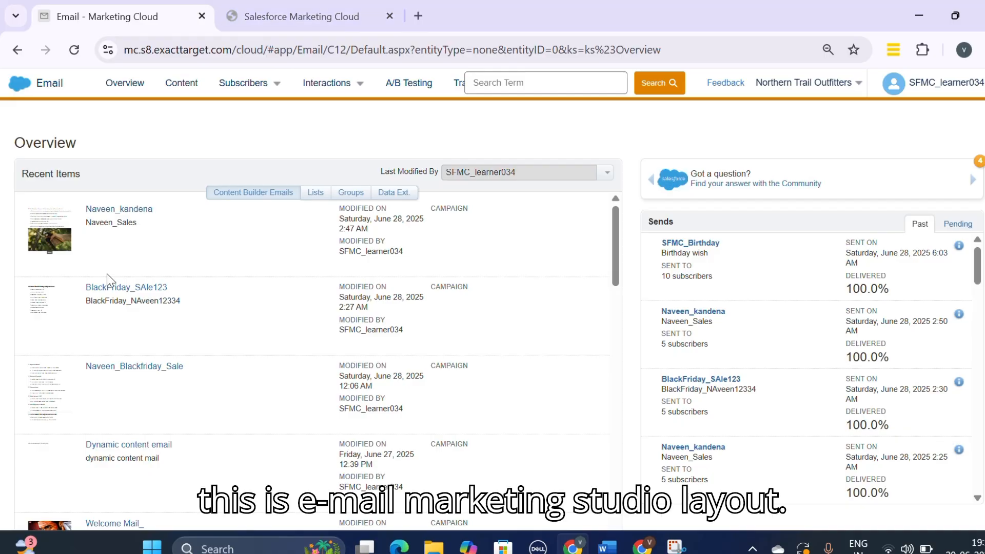
{"action": "left_click", "coordinate": [283, 18]}
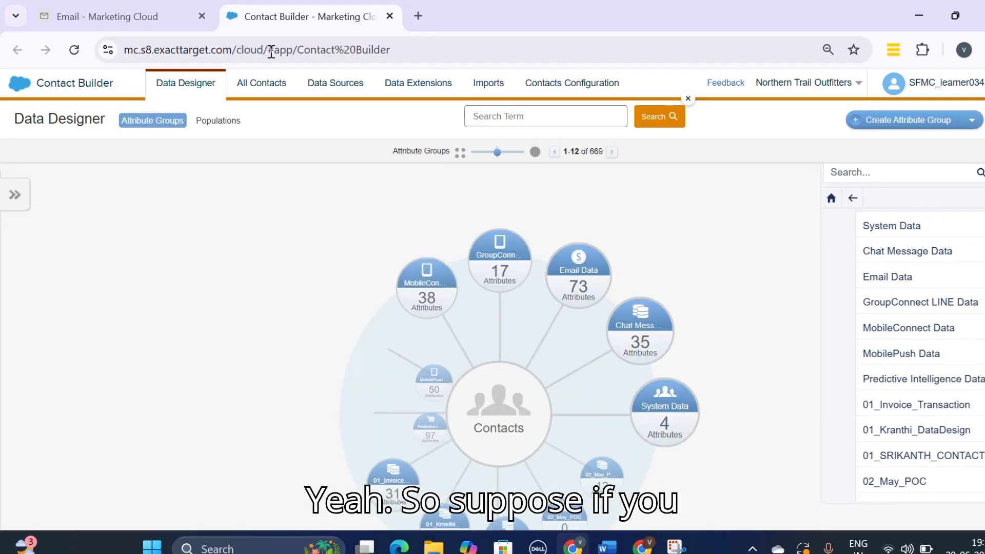
Step: Return to the Email Studio tab and open the Data Extensions list under Subscribers
{"action": "left_click", "coordinate": [177, 17]}
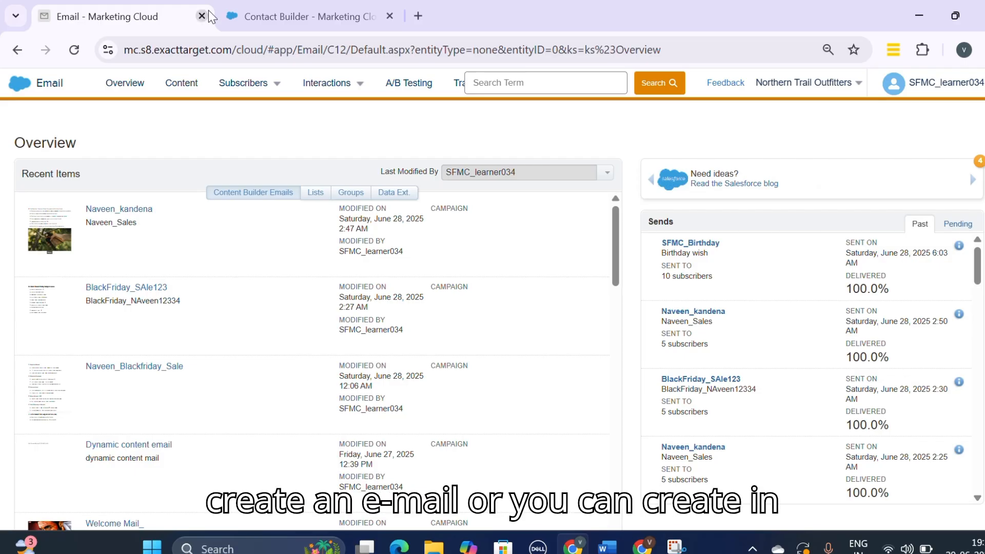
{"action": "left_click", "coordinate": [225, 16]}
{"action": "left_click", "coordinate": [109, 17]}
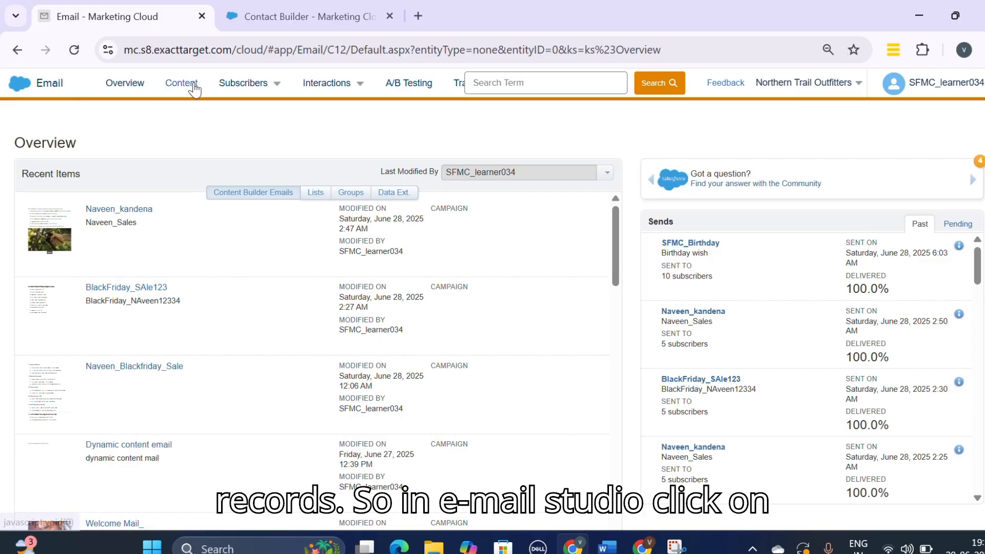
{"action": "left_click", "coordinate": [271, 84]}
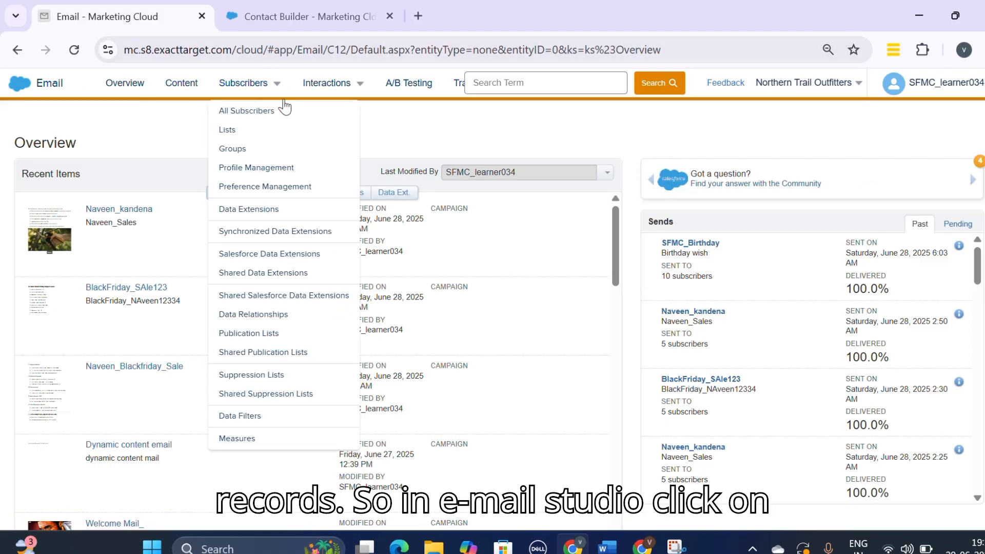
{"action": "left_click", "coordinate": [267, 211]}
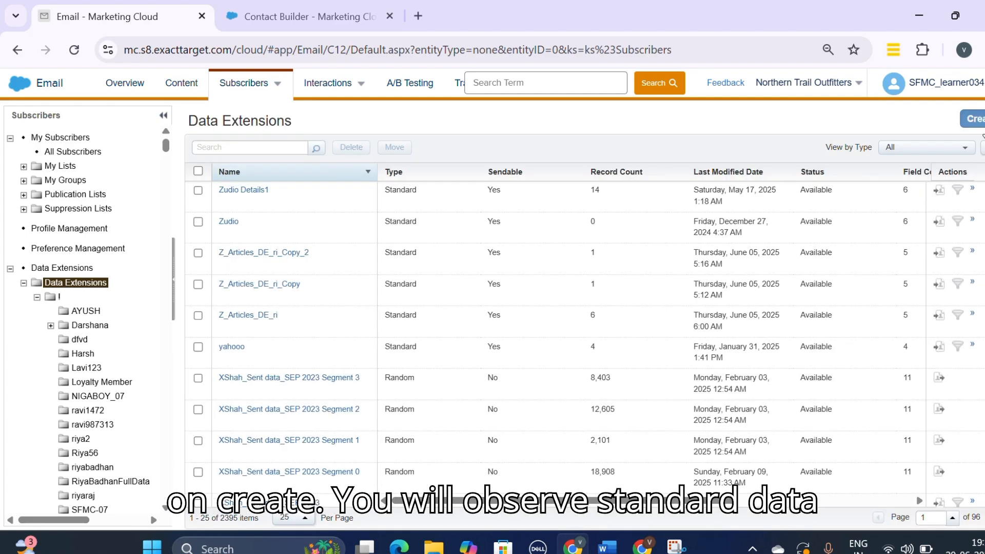
Step: Create a new Standard Data Extension and name it sampleDE1
{"action": "left_click", "coordinate": [972, 118]}
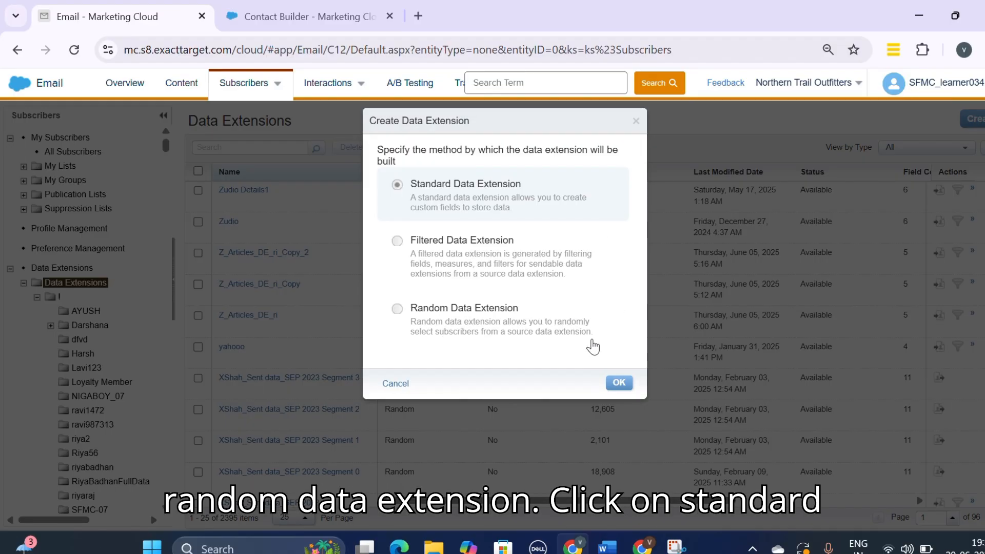
{"action": "left_click", "coordinate": [619, 383]}
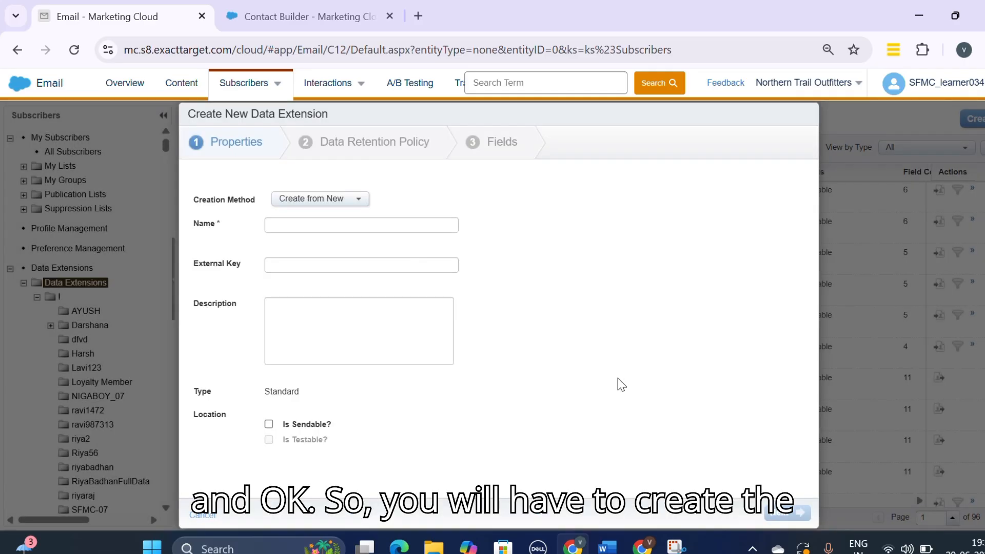
{"action": "left_click", "coordinate": [372, 223]}
{"action": "type", "text": "s"}
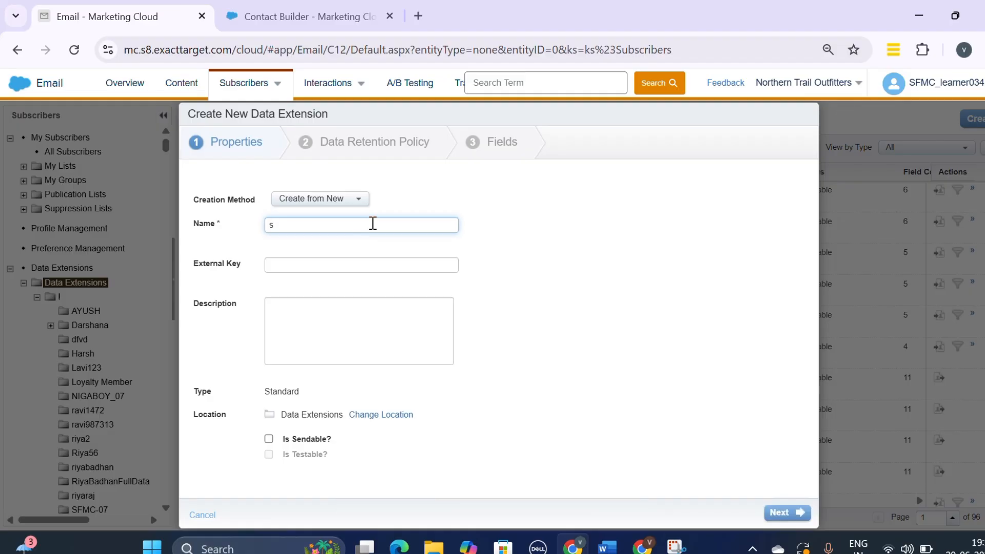
{"action": "type", "text": "amplw"}
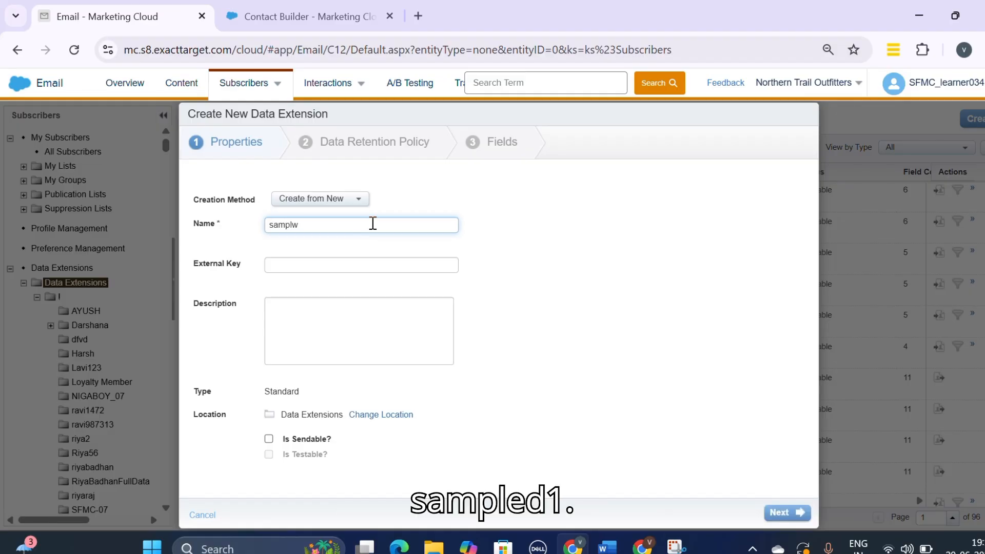
{"action": "type", "text": "DE1"}
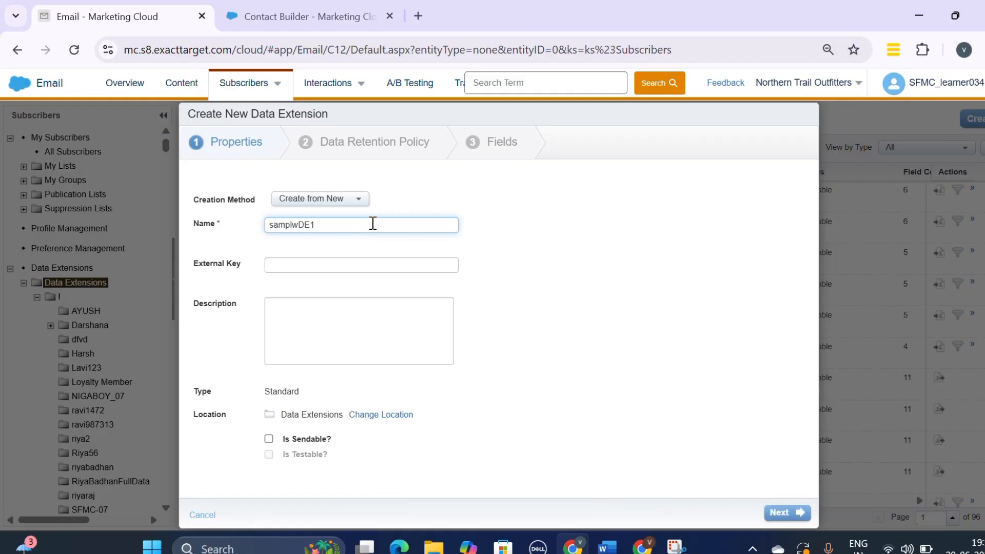
{"action": "left_click", "coordinate": [295, 224]}
{"action": "key", "text": "BackSpace"}
{"action": "type", "text": "e"}
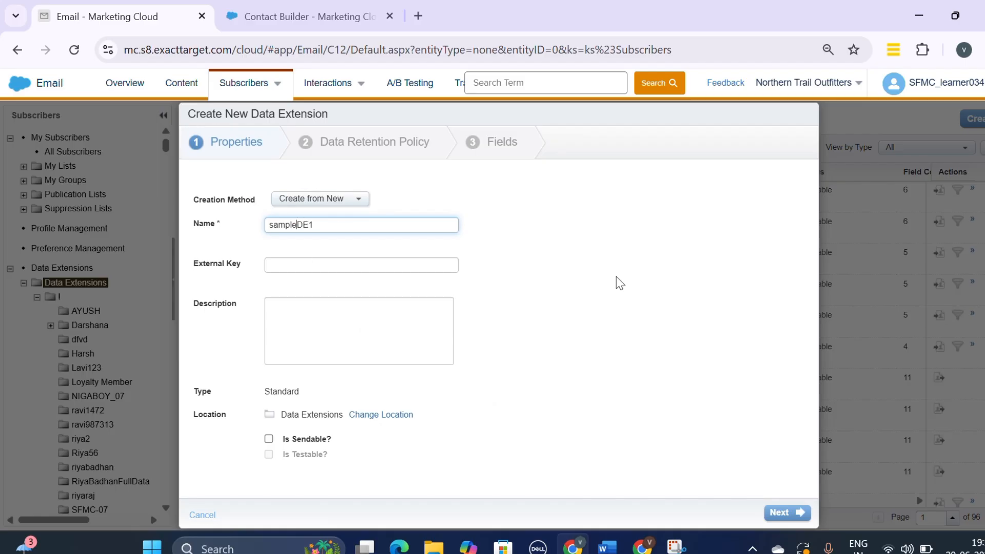
Step: Mark the data extension as sendable and testable and continue to the data retention policy page
{"action": "left_click", "coordinate": [270, 440]}
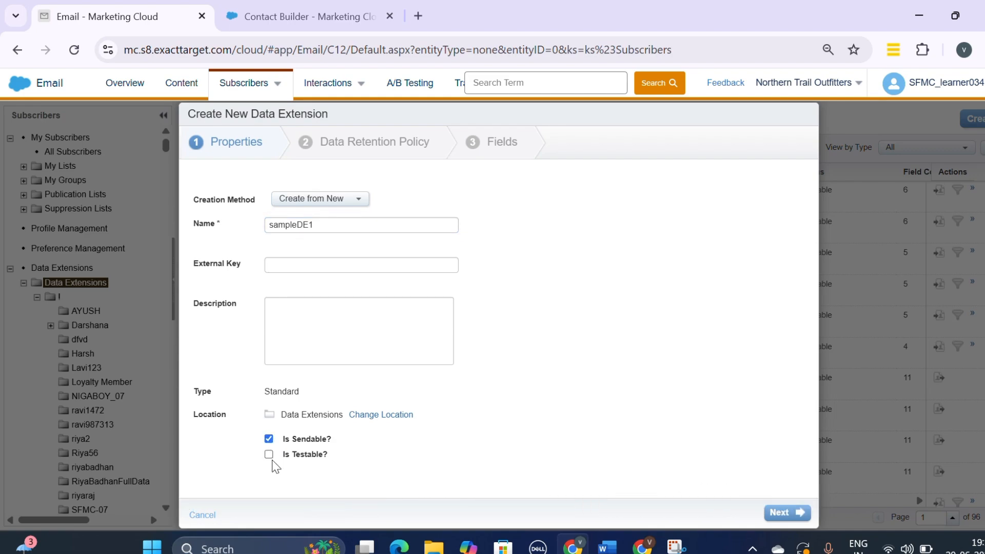
{"action": "left_click", "coordinate": [269, 455]}
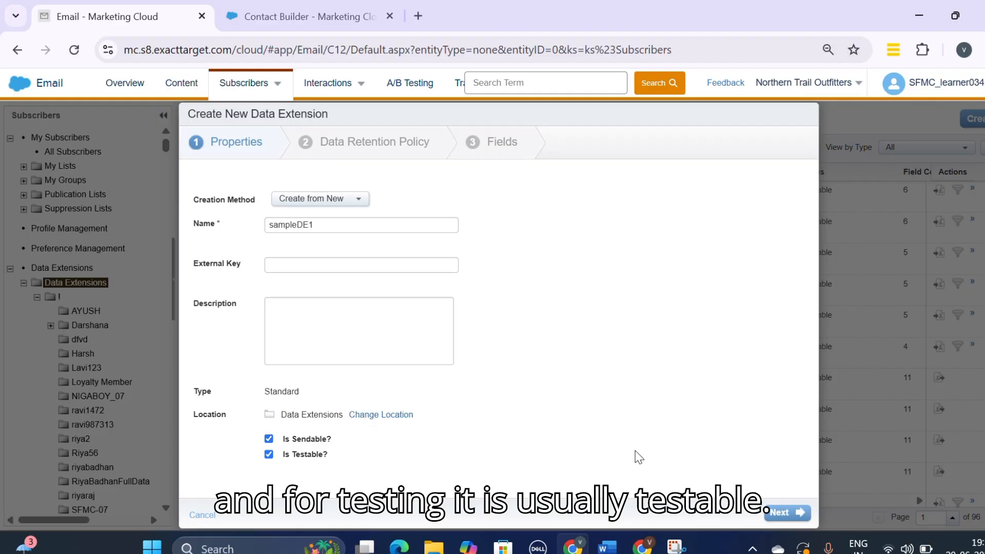
{"action": "left_click", "coordinate": [779, 513]}
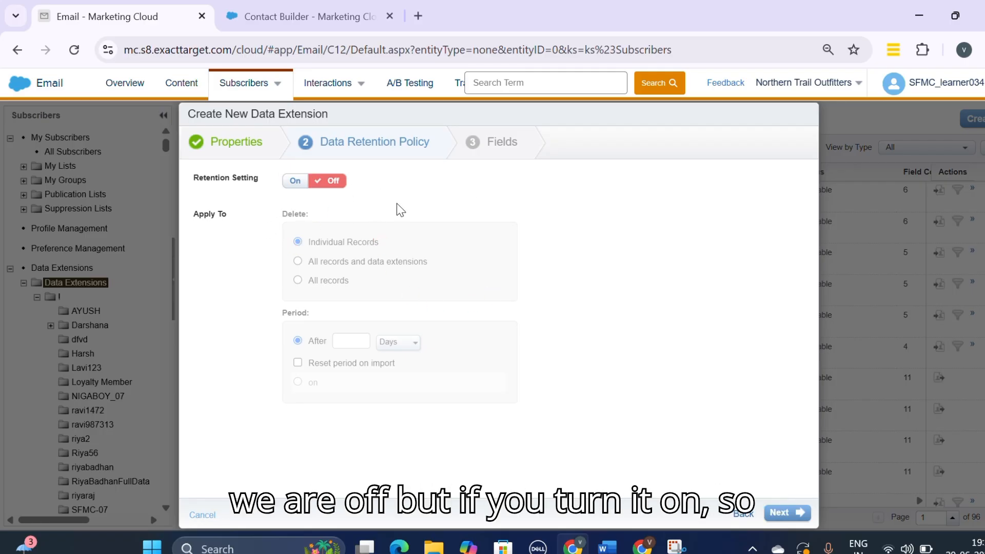
{"action": "left_click", "coordinate": [296, 189]}
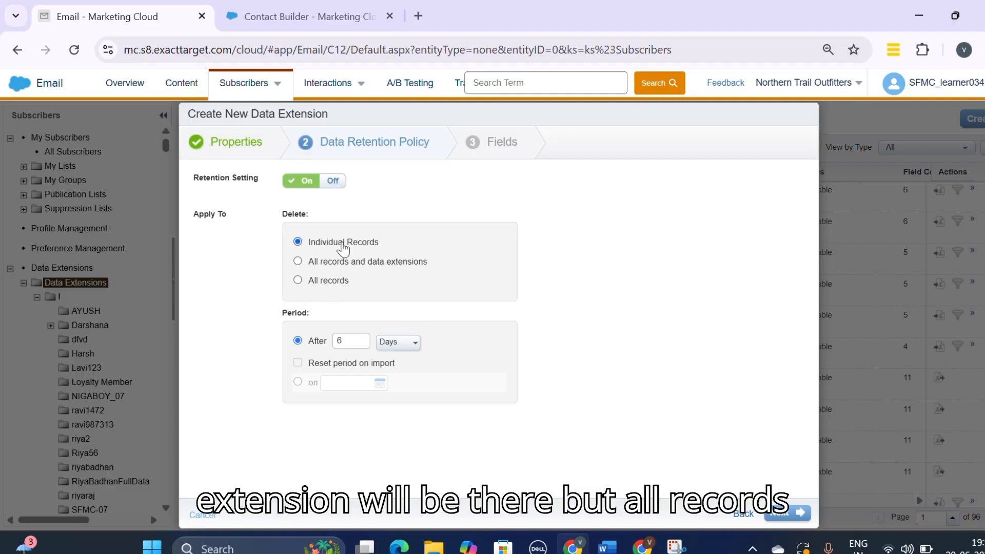
{"action": "left_click", "coordinate": [298, 261]}
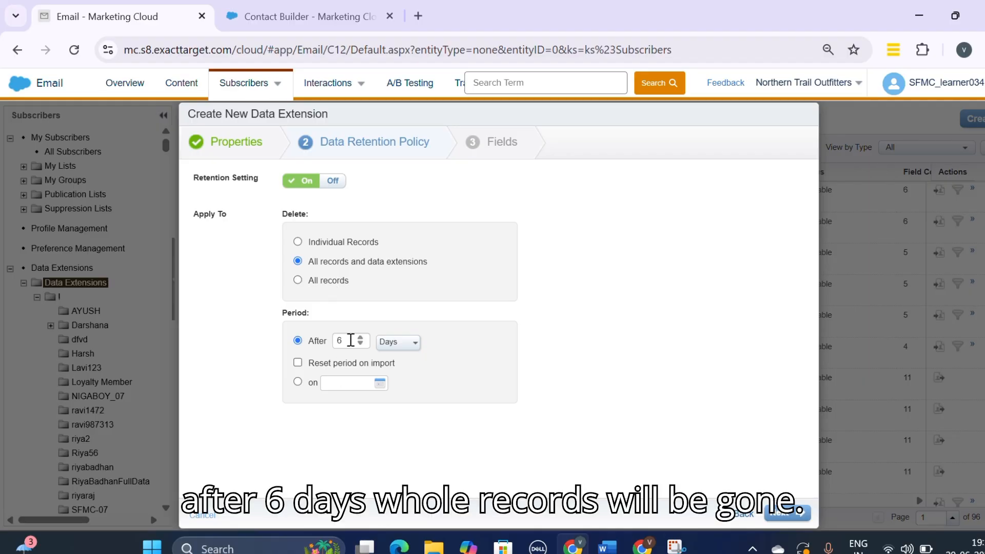
{"action": "left_click", "coordinate": [335, 182]}
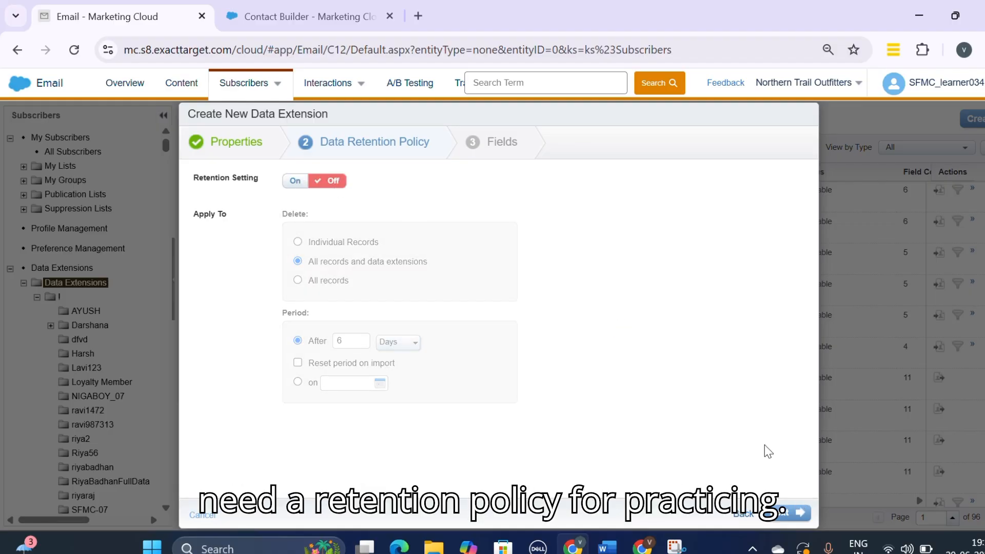
Step: Continue to the Fields page and add text fields named name and emailaddress
{"action": "left_click", "coordinate": [798, 516]}
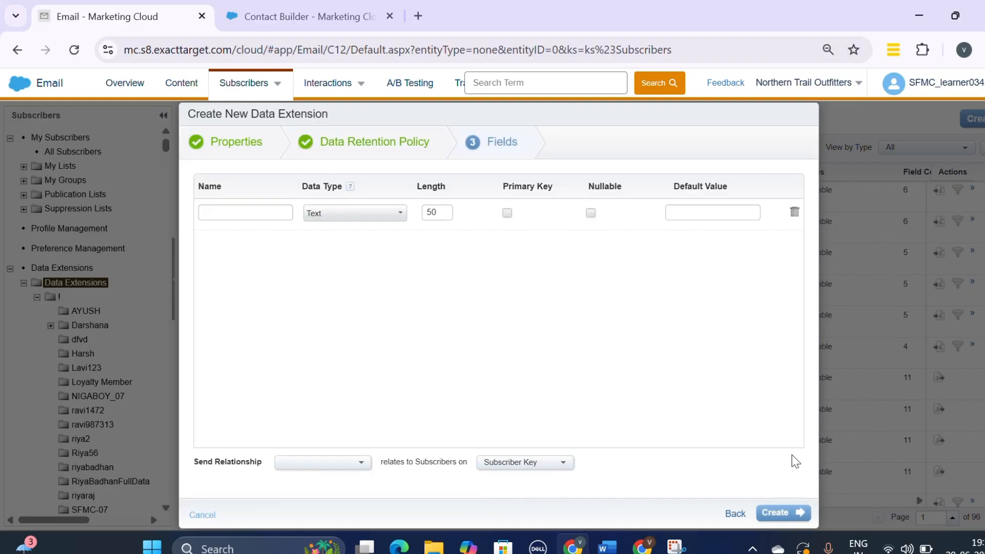
{"action": "left_click", "coordinate": [227, 218]}
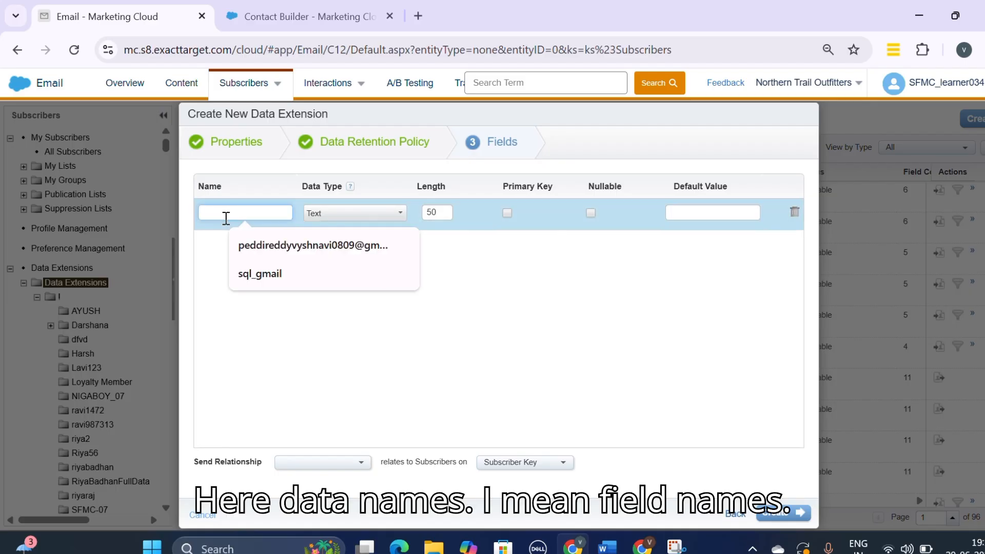
{"action": "type", "text": "na"}
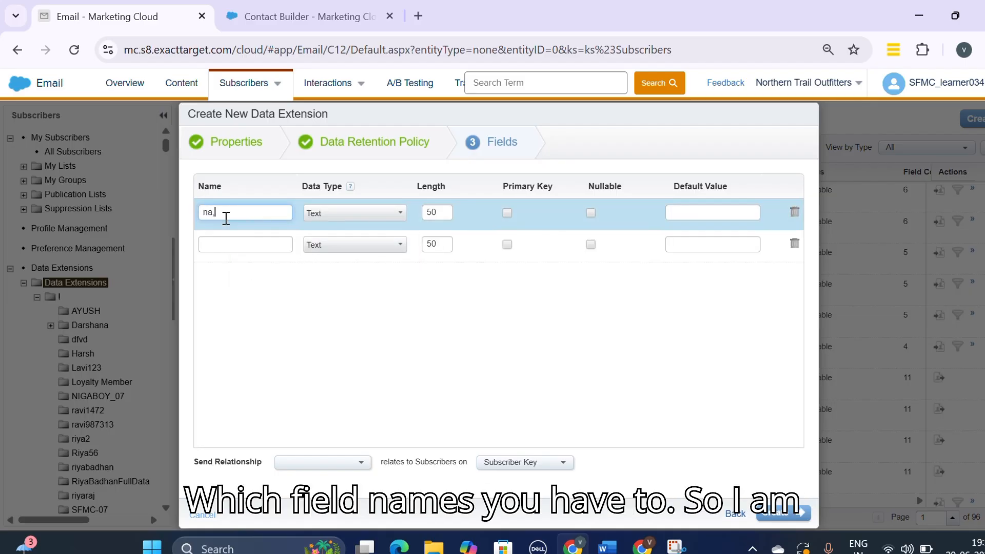
{"action": "type", "text": "me"}
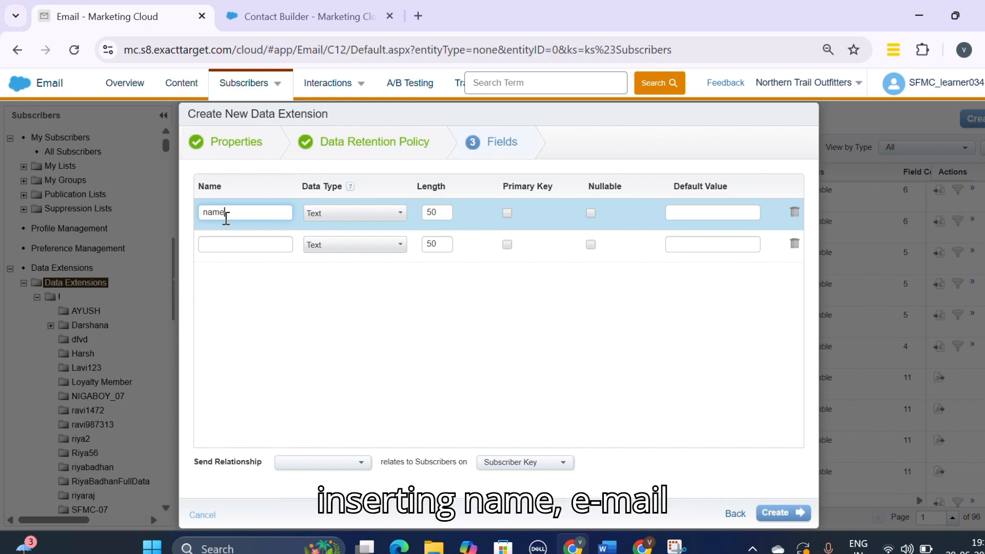
{"action": "left_click", "coordinate": [237, 245]}
{"action": "type", "text": "ema"}
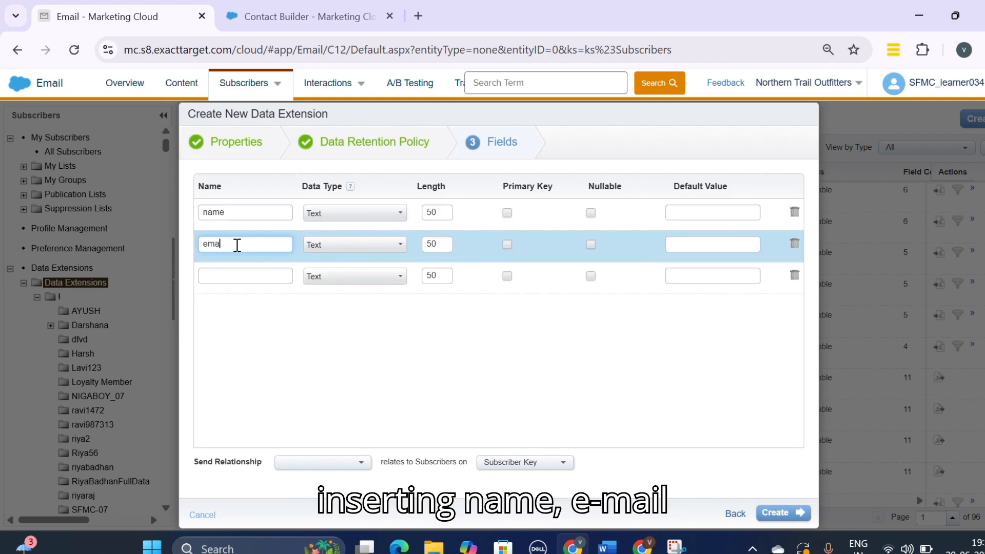
{"action": "type", "text": "ila"}
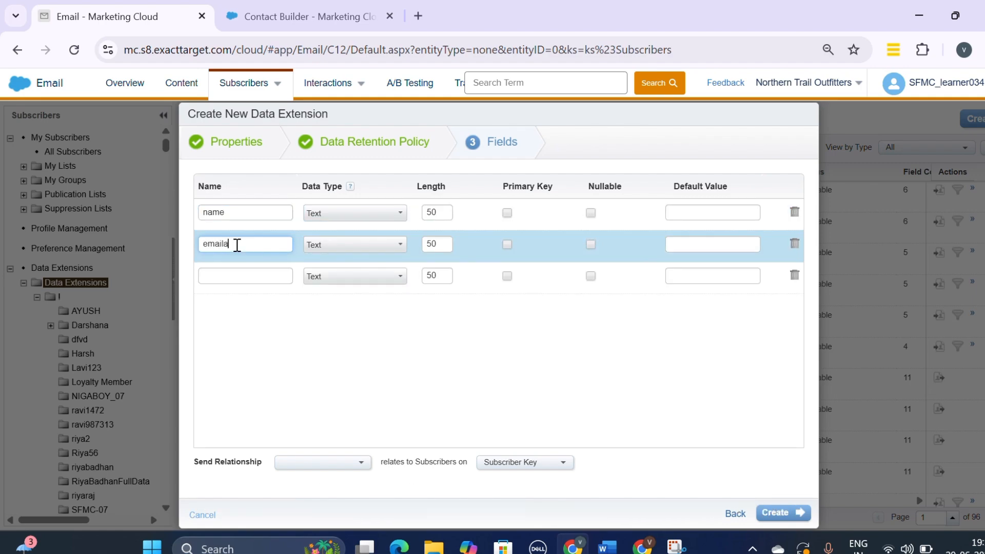
{"action": "type", "text": "ddress"}
Step: Add two more text fields named location and age
{"action": "left_click", "coordinate": [250, 281]}
{"action": "type", "text": "locati"}
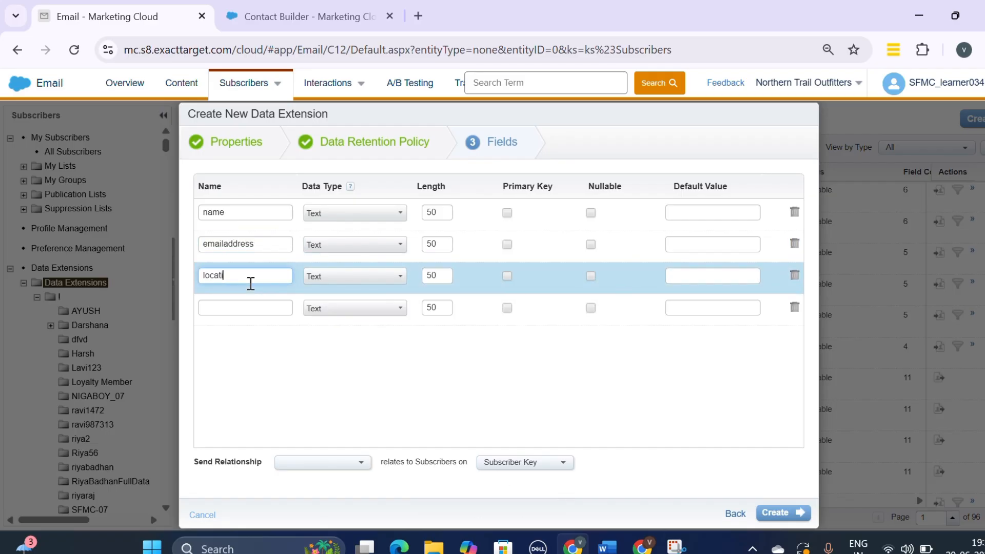
{"action": "type", "text": "on"}
{"action": "left_click", "coordinate": [250, 306]}
{"action": "type", "text": "a"}
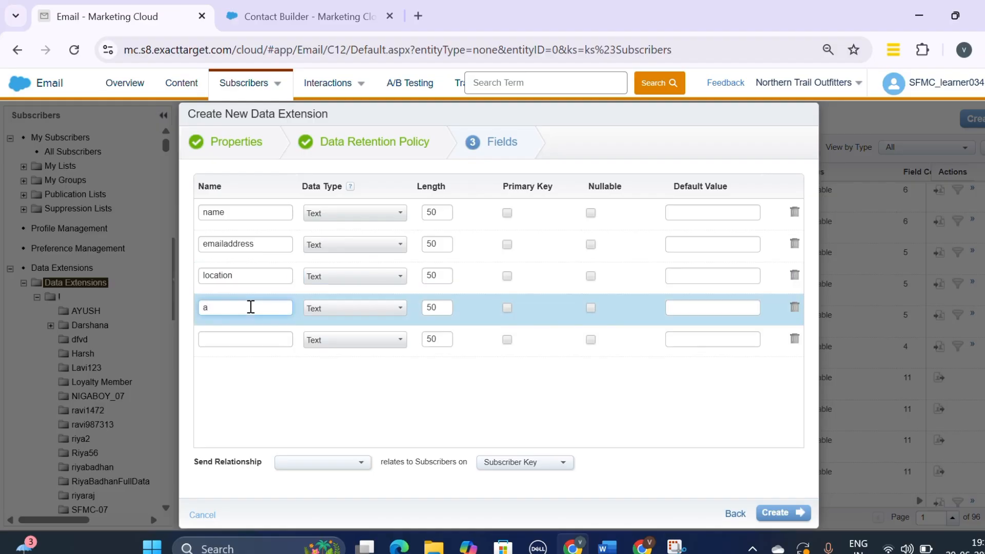
{"action": "type", "text": "ge"}
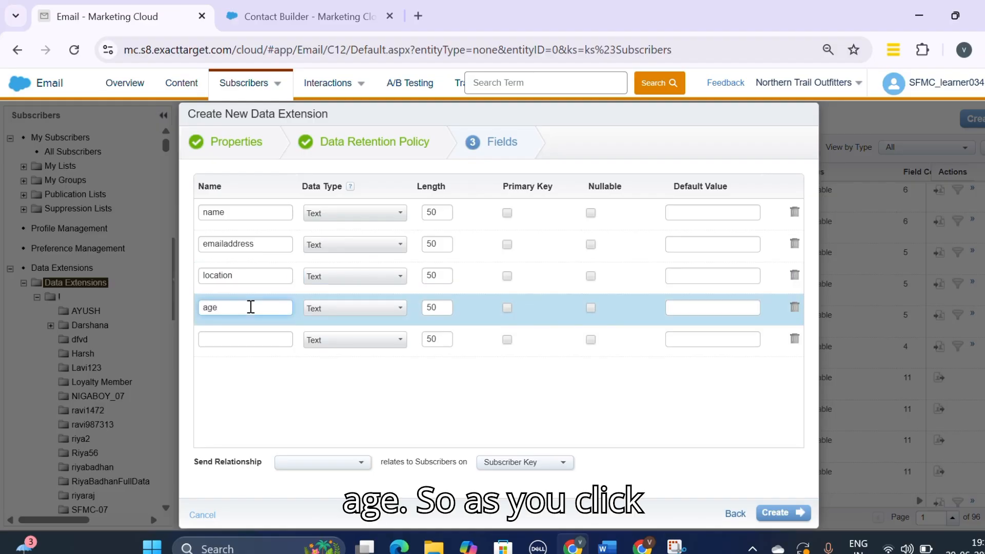
Step: Set the send relationship to emailaddress relating to Subscriber Key and create the data extension
{"action": "left_click", "coordinate": [354, 466]}
{"action": "left_click", "coordinate": [354, 464]}
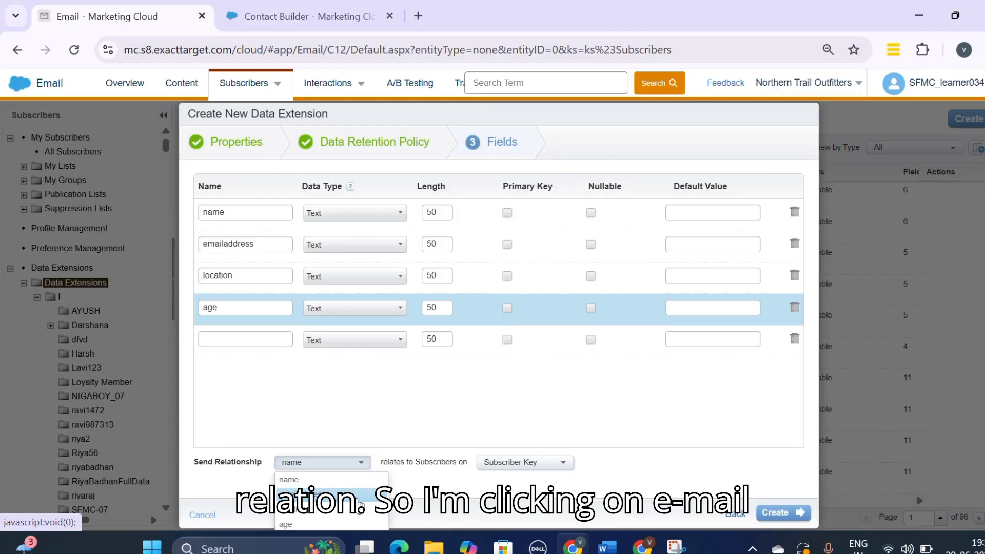
{"action": "left_click", "coordinate": [359, 504]}
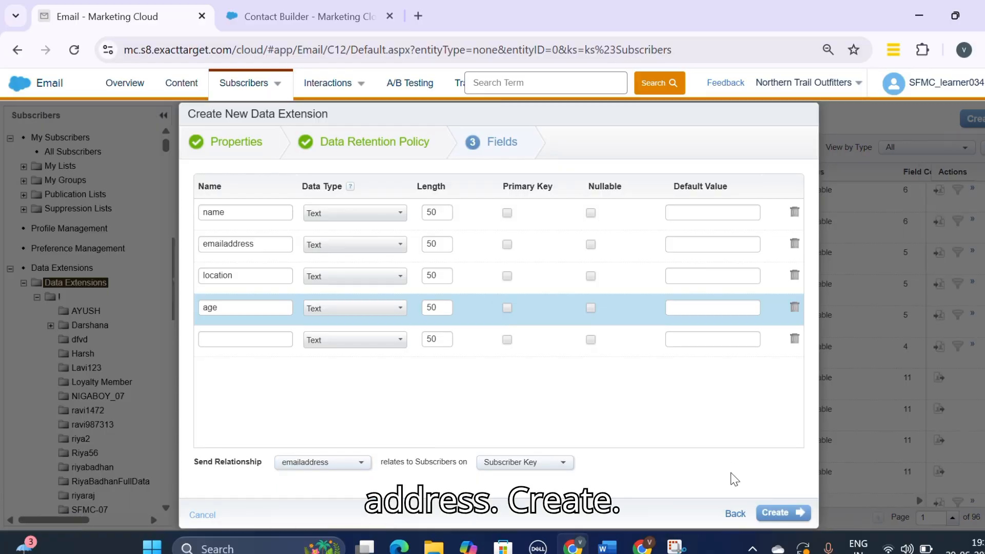
{"action": "left_click", "coordinate": [802, 522]}
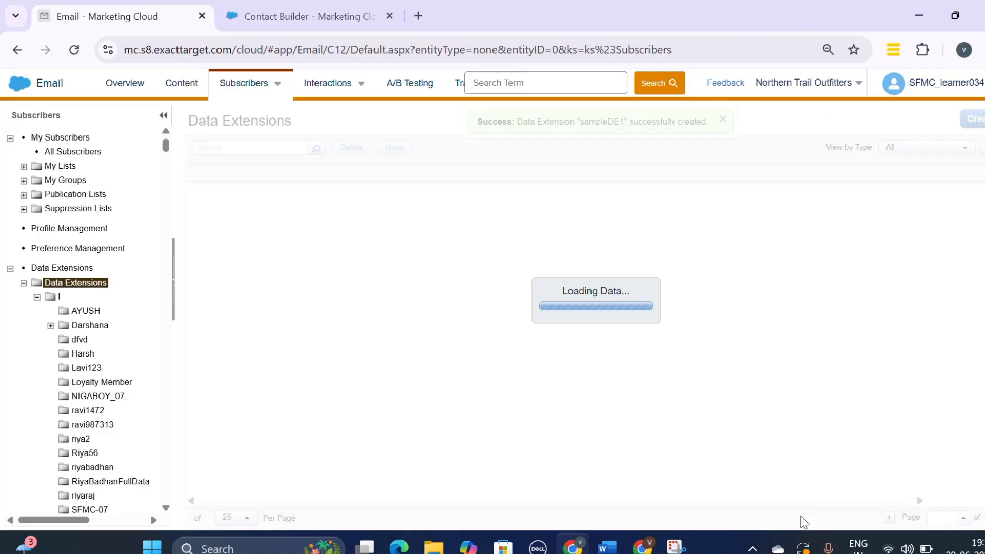
Step: Search the data extensions list for sampleDE1 and open it
{"action": "left_click_drag", "start_coordinate": [624, 121], "coordinate": [580, 121]}
{"action": "key", "text": "ctrl+c"}
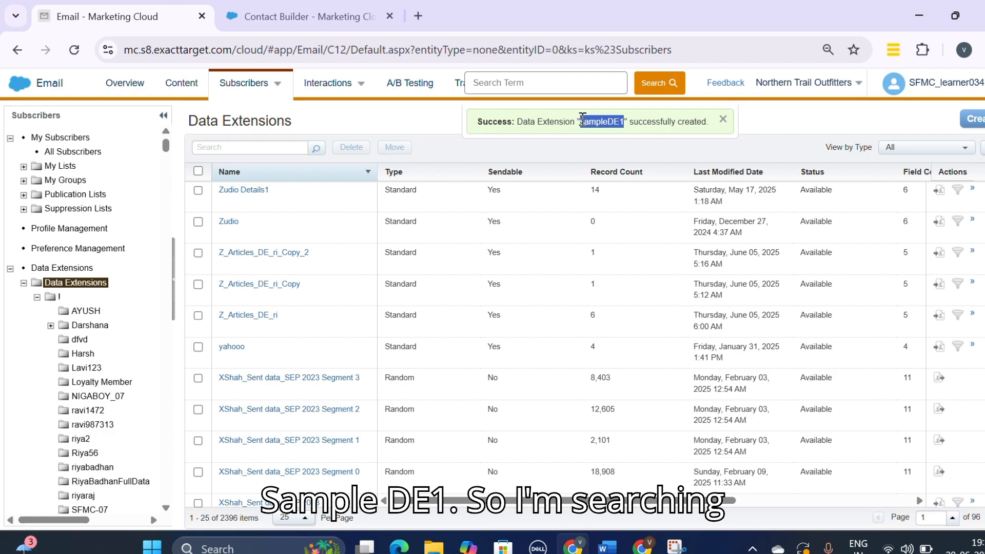
{"action": "left_click", "coordinate": [262, 145]}
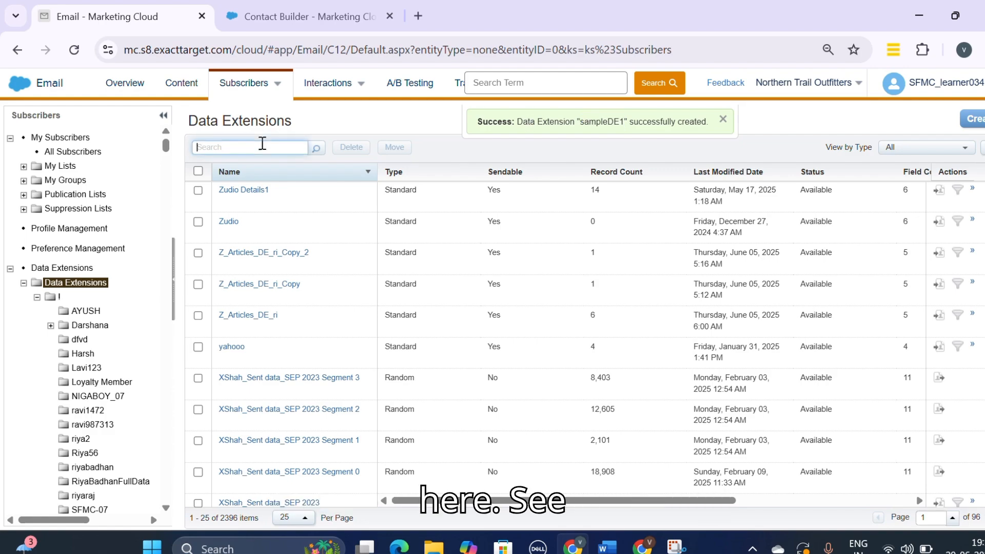
{"action": "key", "text": "ctrl+v"}
{"action": "key", "text": "Return"}
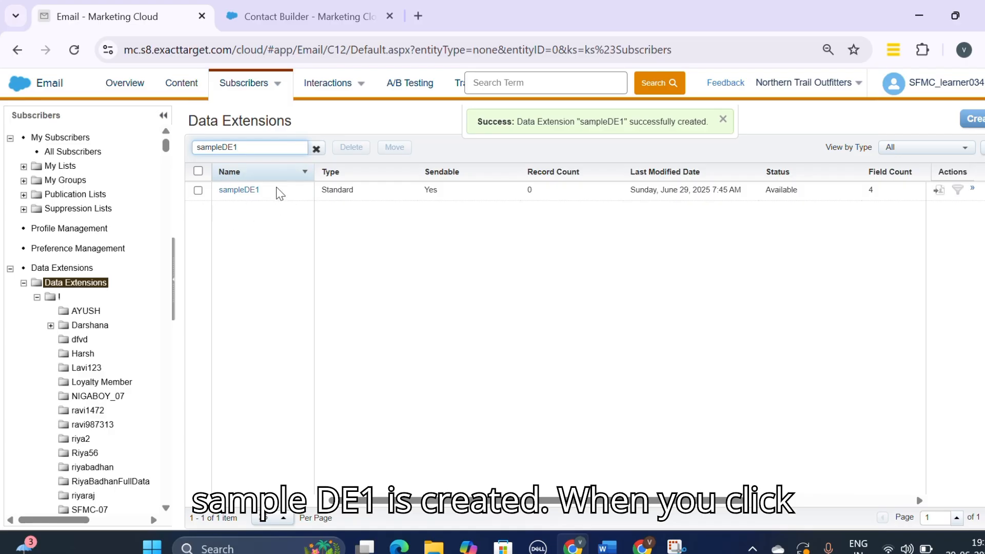
{"action": "left_click", "coordinate": [239, 191]}
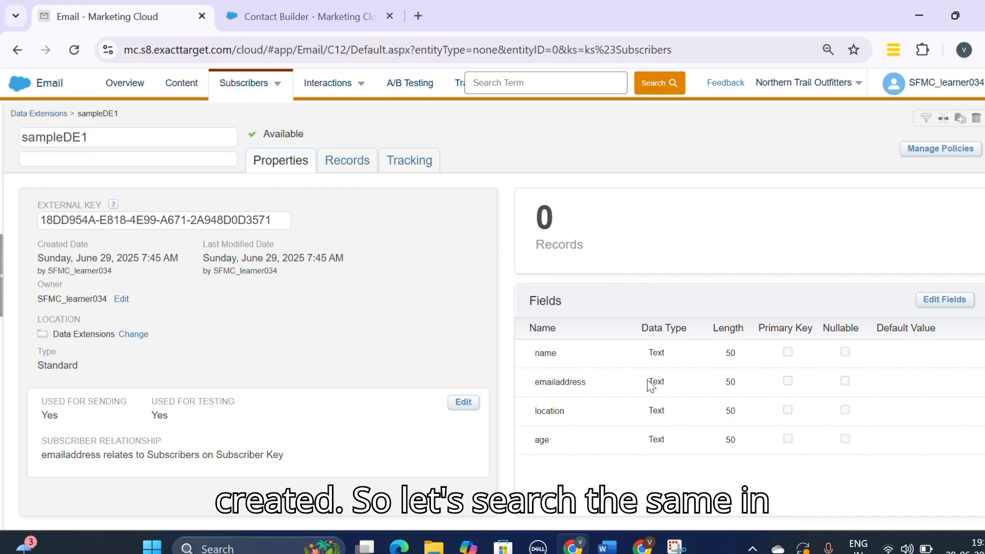
Step: In Contact Builder, search its Data Extensions list for sampleDE1
{"action": "left_click", "coordinate": [289, 8]}
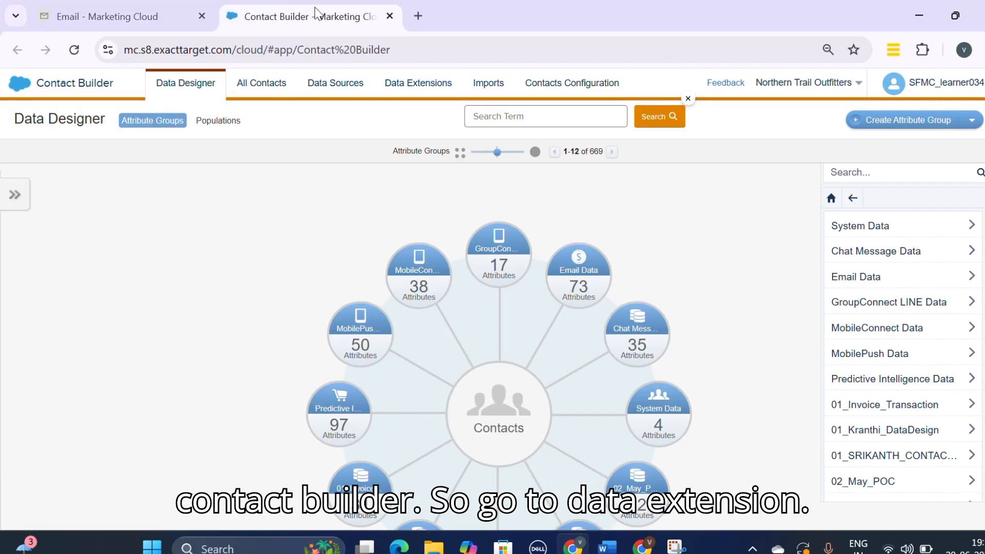
{"action": "left_click", "coordinate": [424, 91]}
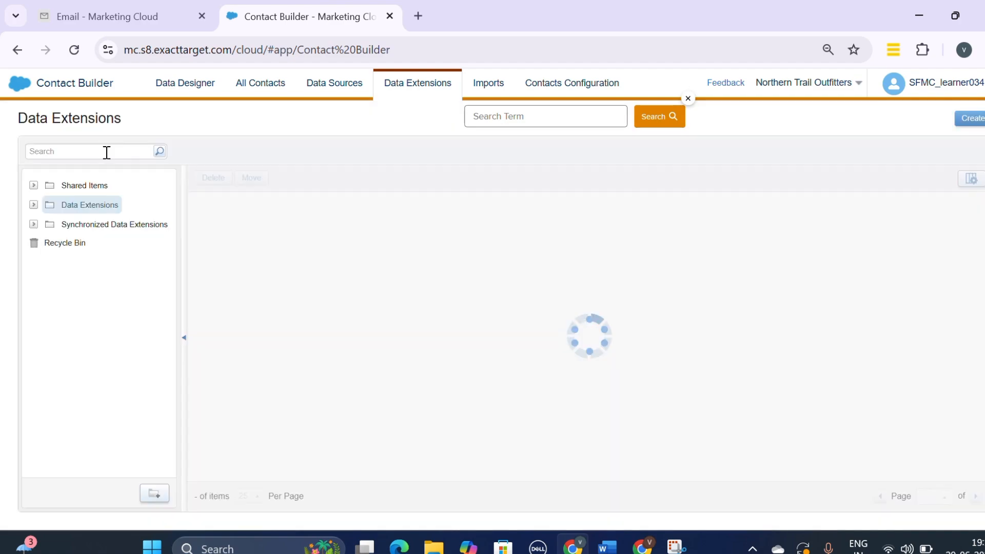
{"action": "left_click", "coordinate": [104, 152]}
{"action": "key", "text": "ctrl+v"}
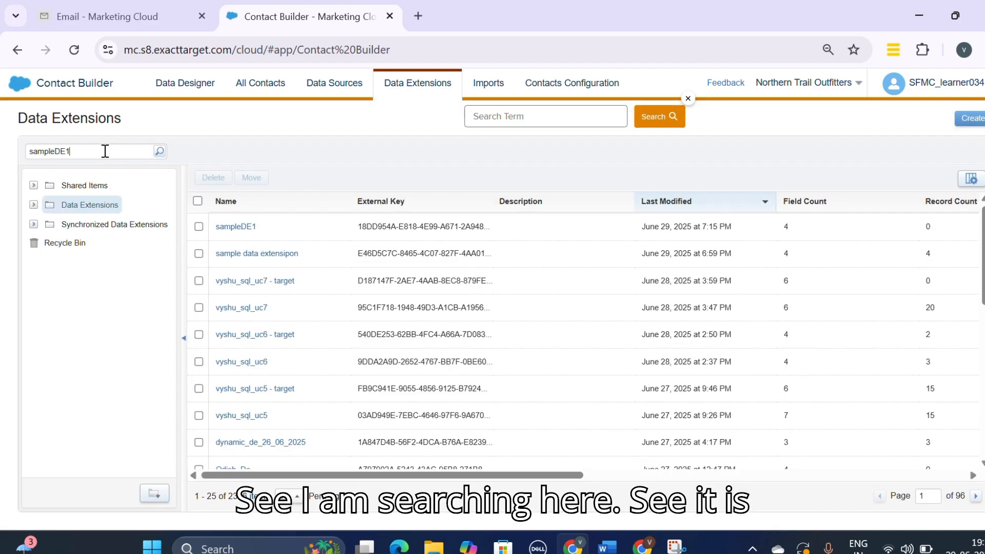
{"action": "key", "text": "Return"}
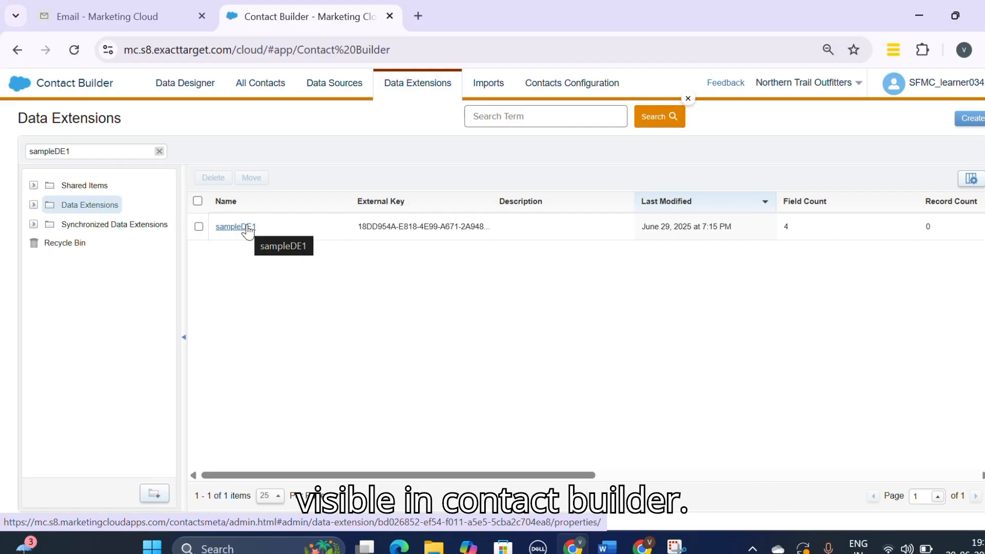
Step: View sampleDE1's records in Email Studio, then open sampleDE1's records in Contact Builder
{"action": "left_click", "coordinate": [118, 7]}
{"action": "left_click", "coordinate": [347, 161]}
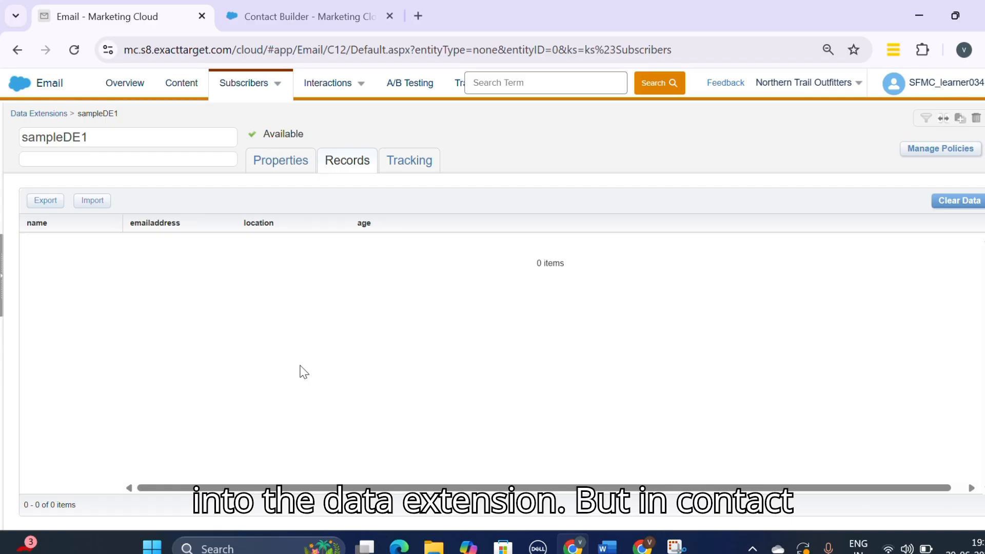
{"action": "left_click", "coordinate": [287, 11]}
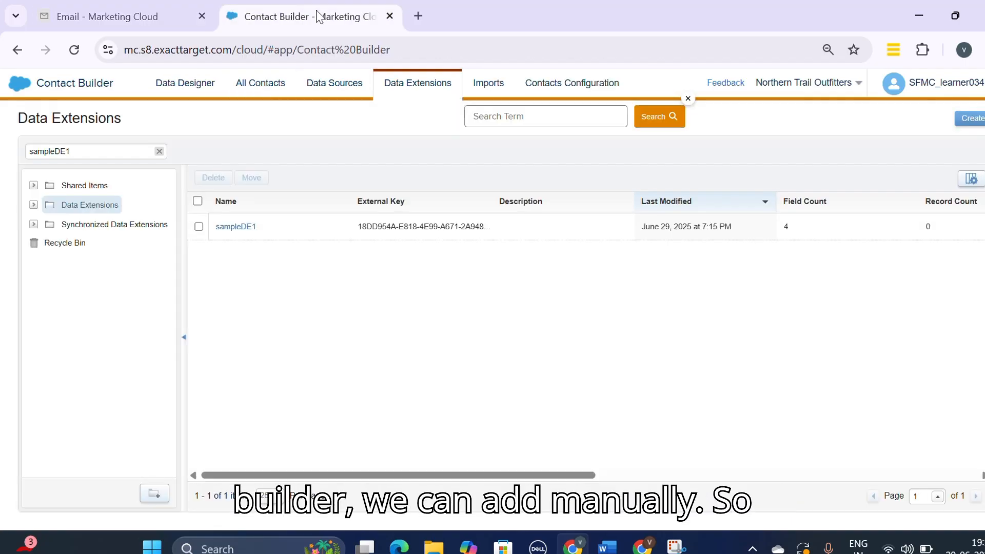
{"action": "left_click", "coordinate": [226, 227]}
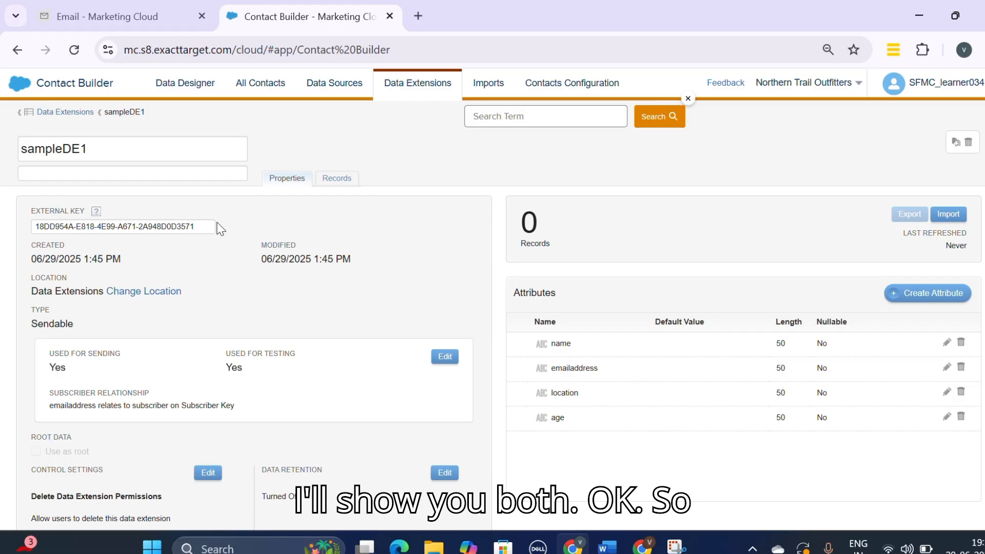
{"action": "left_click", "coordinate": [337, 181]}
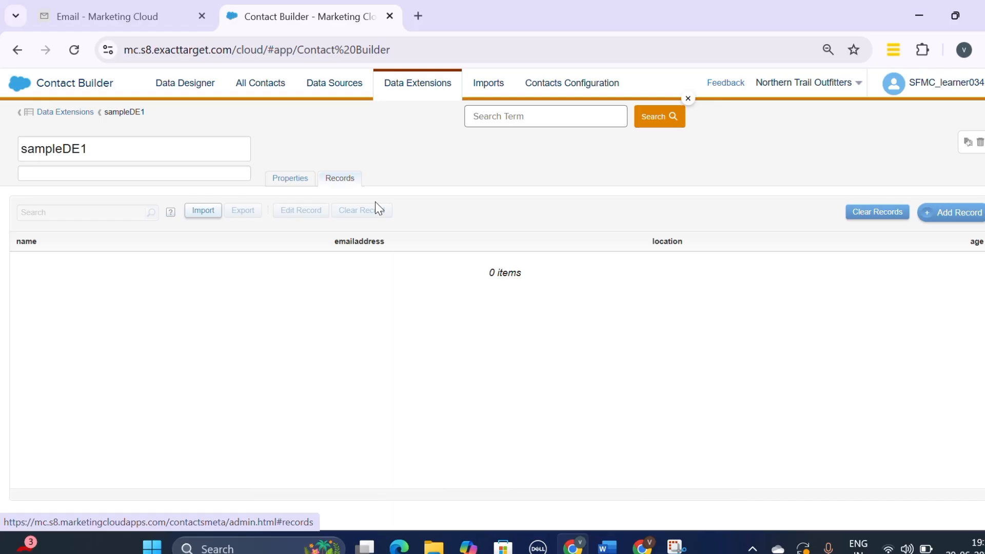
Step: Add a record to sampleDE1 with a name, the contact's e-mail, location delhi and age 22, and save it
{"action": "left_click", "coordinate": [944, 216]}
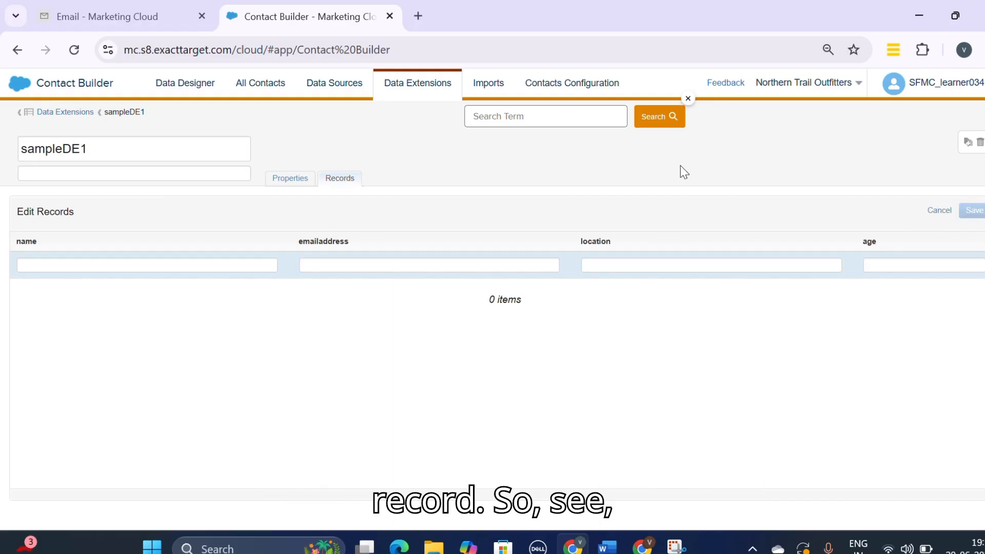
{"action": "left_click", "coordinate": [186, 270]}
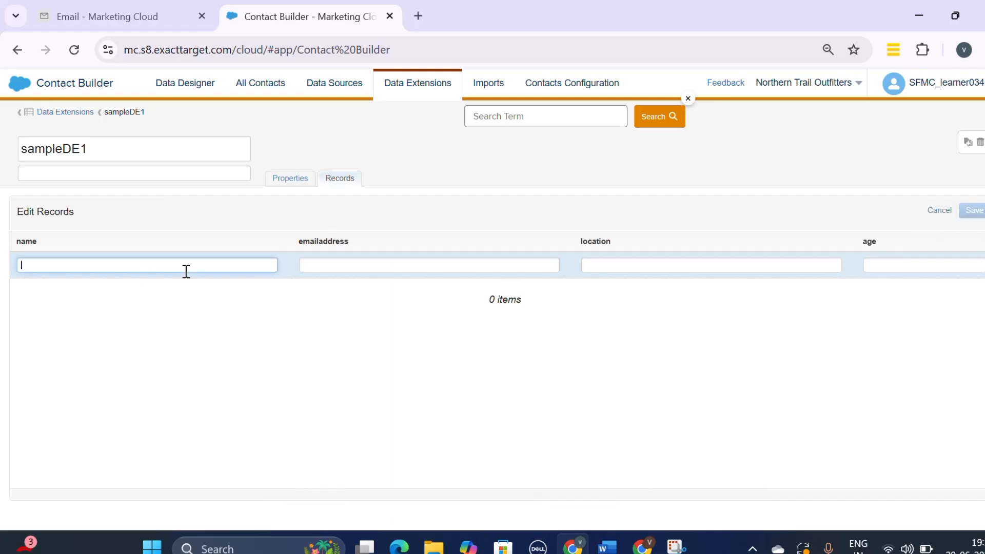
{"action": "type", "text": "usha"}
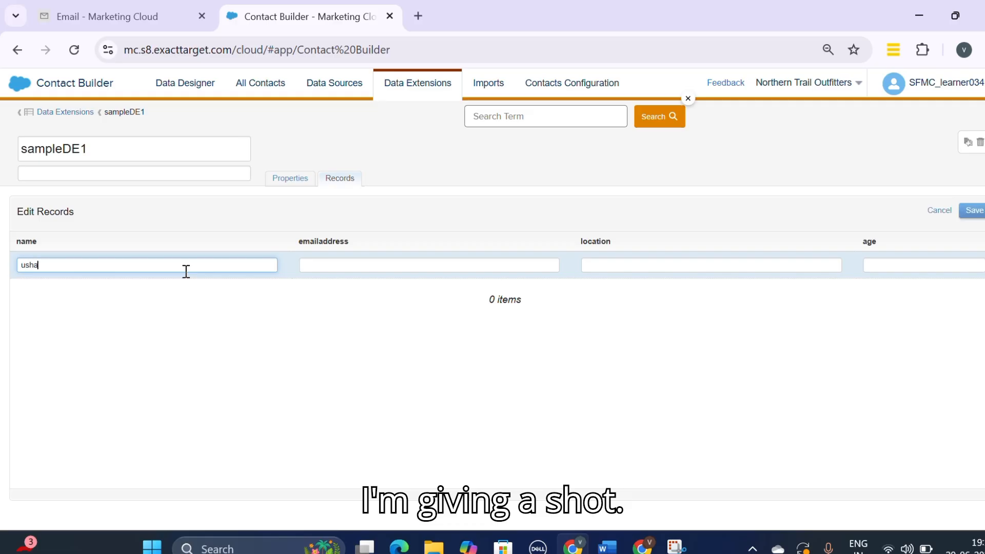
{"action": "left_click", "coordinate": [311, 271]}
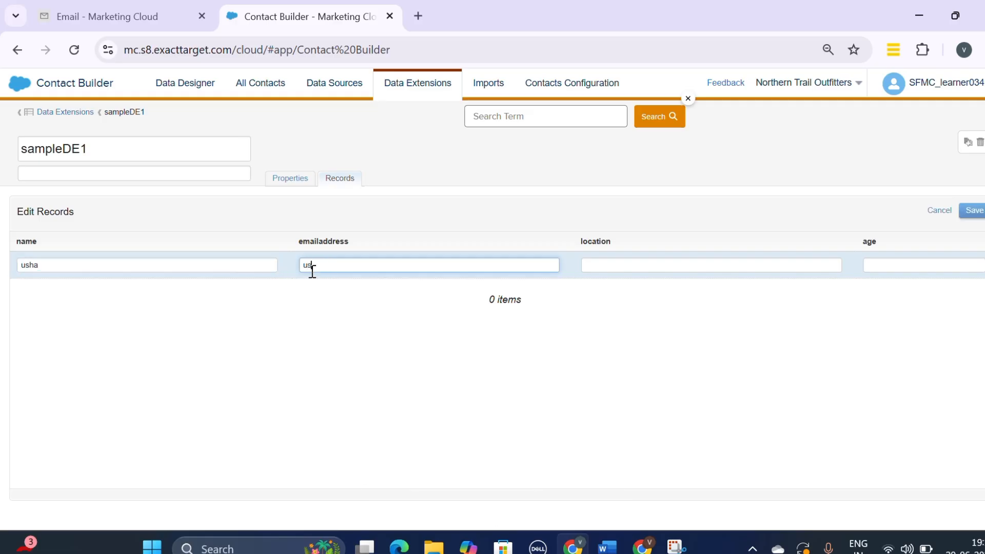
{"action": "left_click", "coordinate": [627, 267]}
{"action": "type", "text": "delhi"}
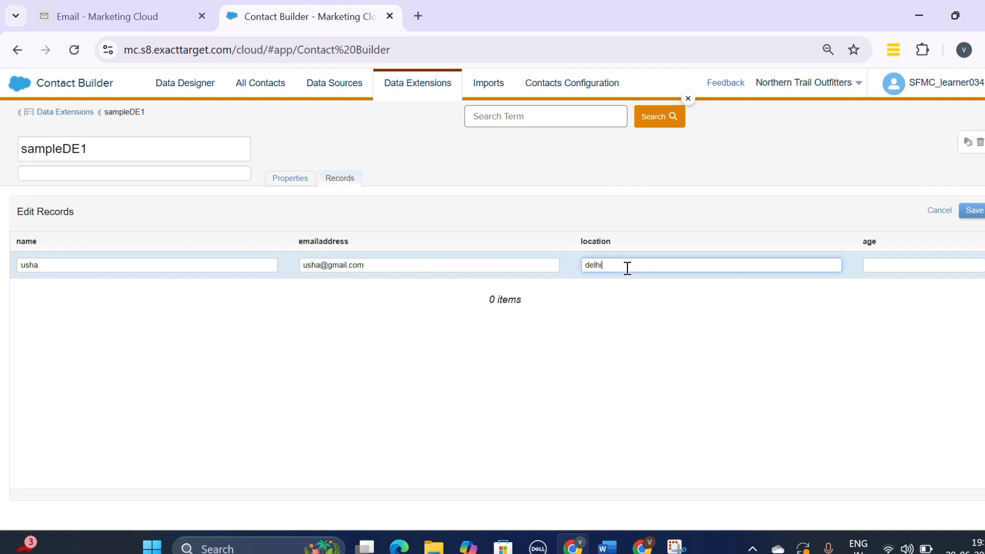
{"action": "left_click", "coordinate": [874, 265]}
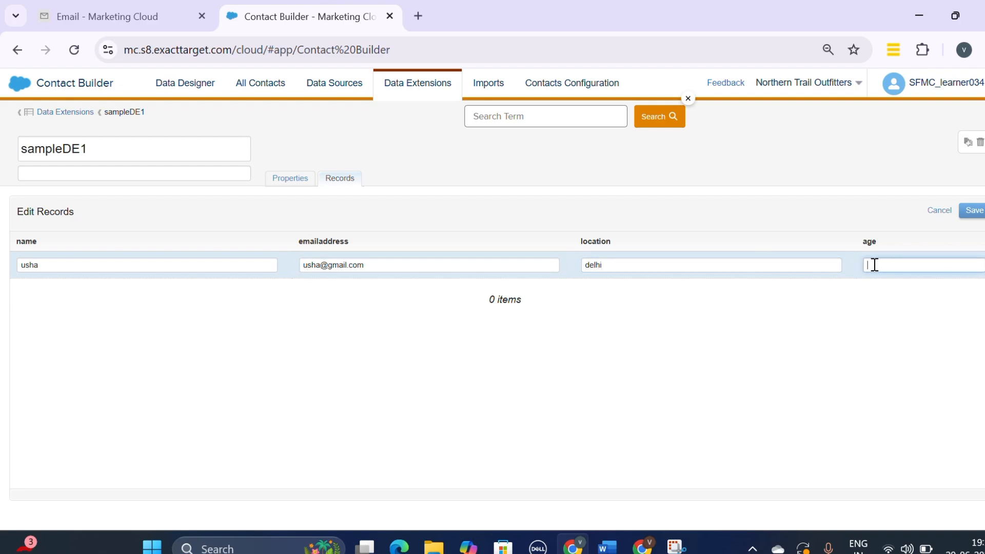
{"action": "type", "text": "22"}
{"action": "left_click", "coordinate": [973, 213]}
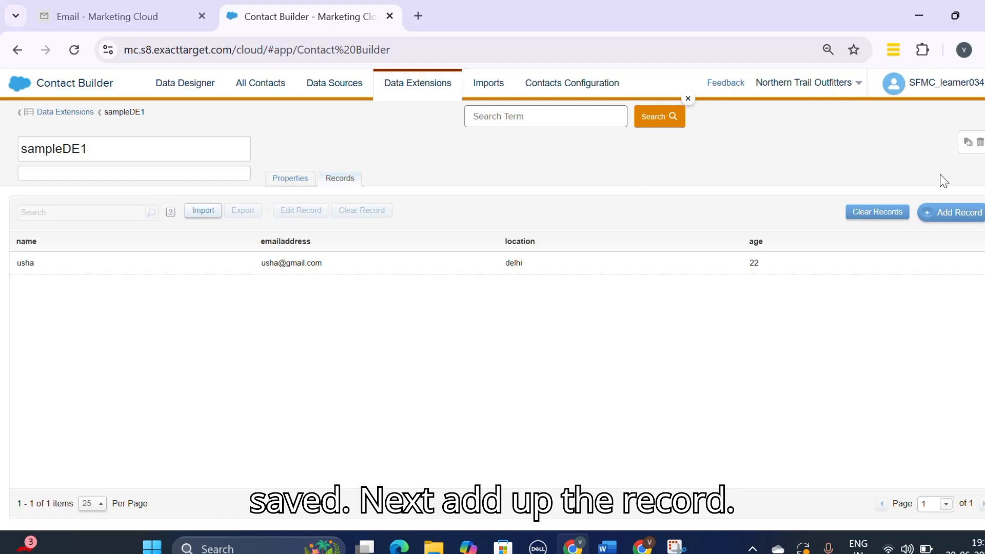
Step: Add a second record with another name, the contact's e-mail, location hyd and age 33, and save it
{"action": "left_click", "coordinate": [949, 215]}
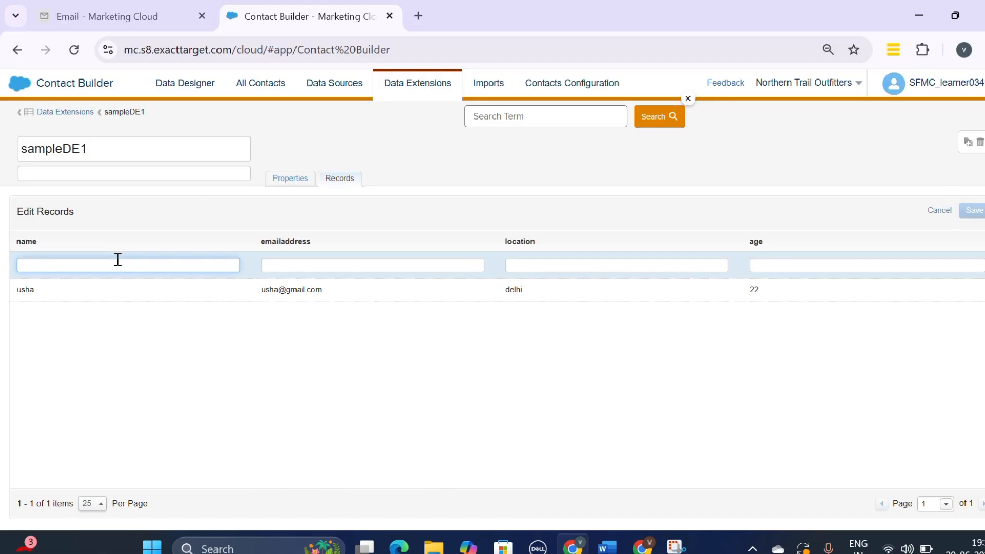
{"action": "type", "text": "riya"}
{"action": "left_click", "coordinate": [271, 264]}
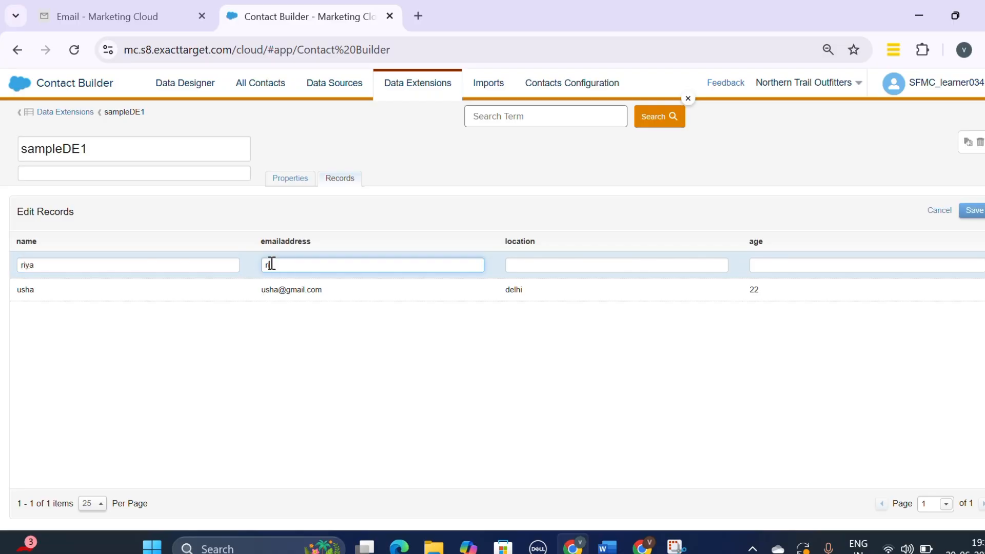
{"action": "left_click", "coordinate": [552, 261]}
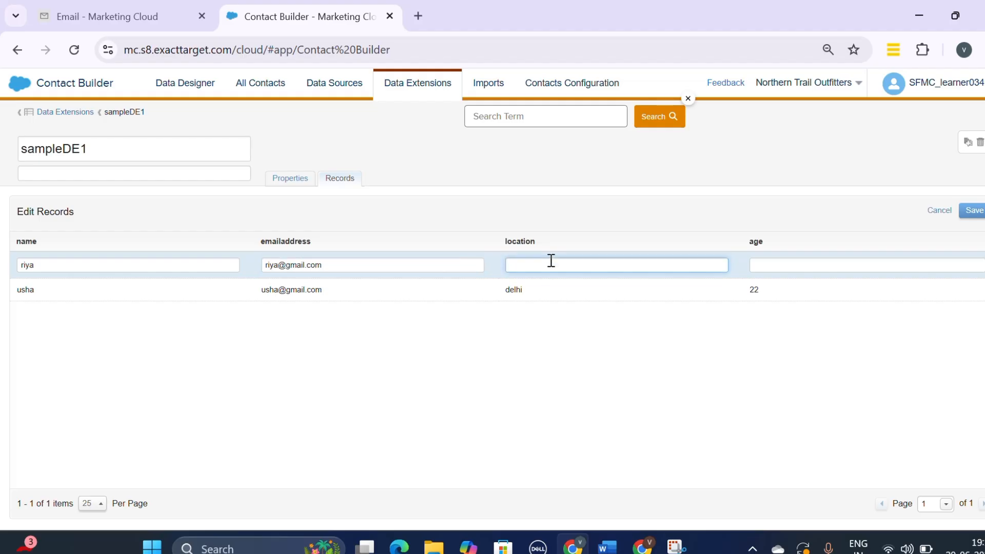
{"action": "type", "text": "hyd"}
{"action": "left_click", "coordinate": [789, 268]}
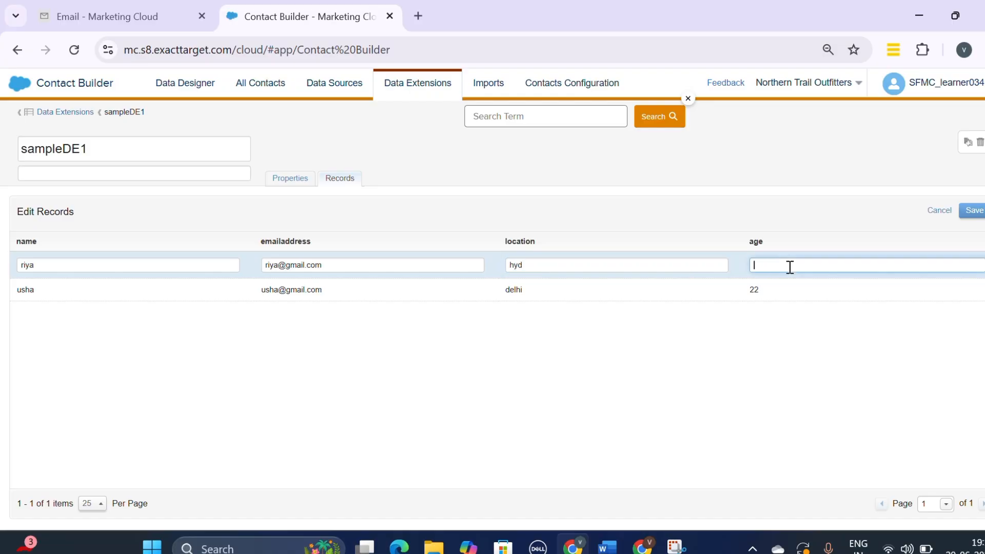
{"action": "type", "text": "33"}
{"action": "left_click", "coordinate": [970, 212]}
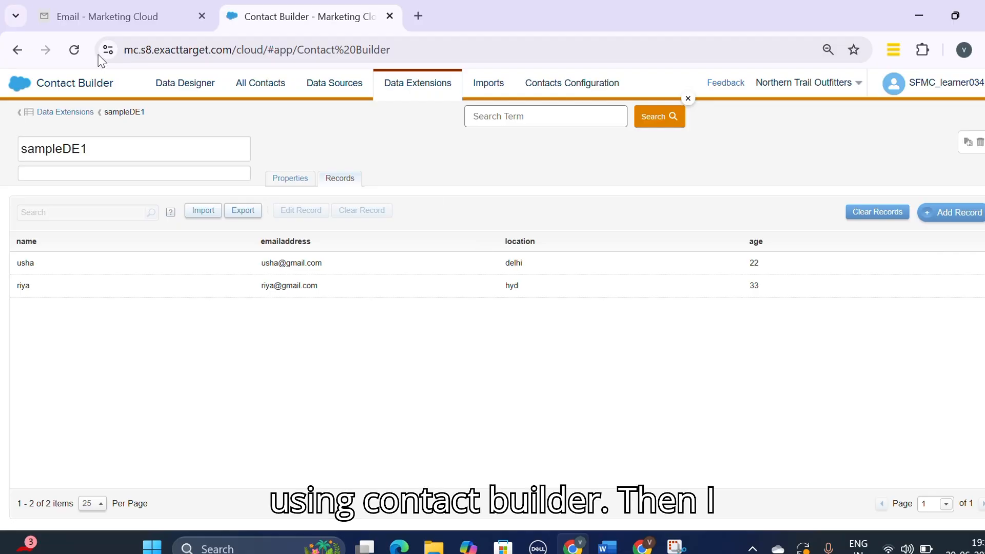
Step: Reload Email Studio, search for sampleDE1 and view its records to compare with Contact Builder
{"action": "left_click", "coordinate": [103, 16]}
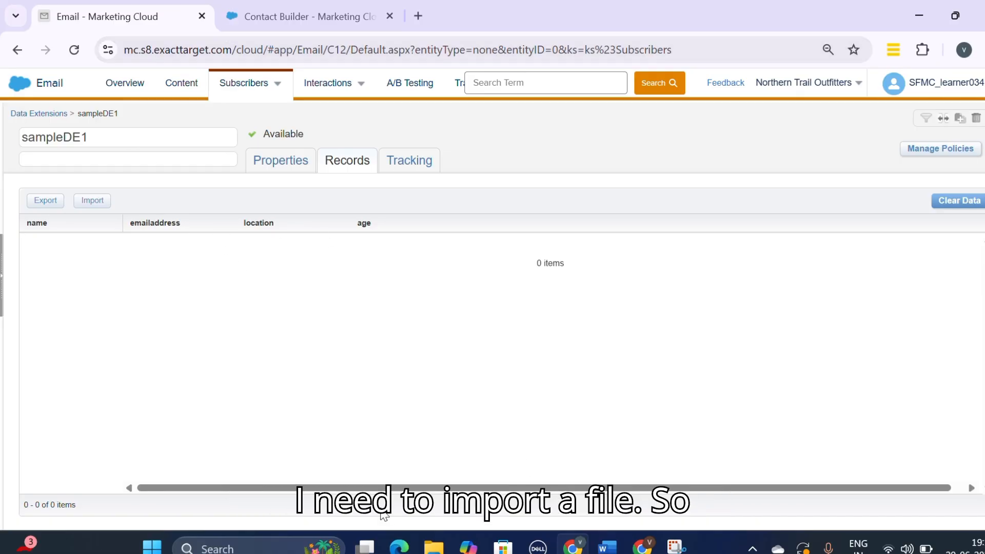
{"action": "left_click", "coordinate": [75, 50]}
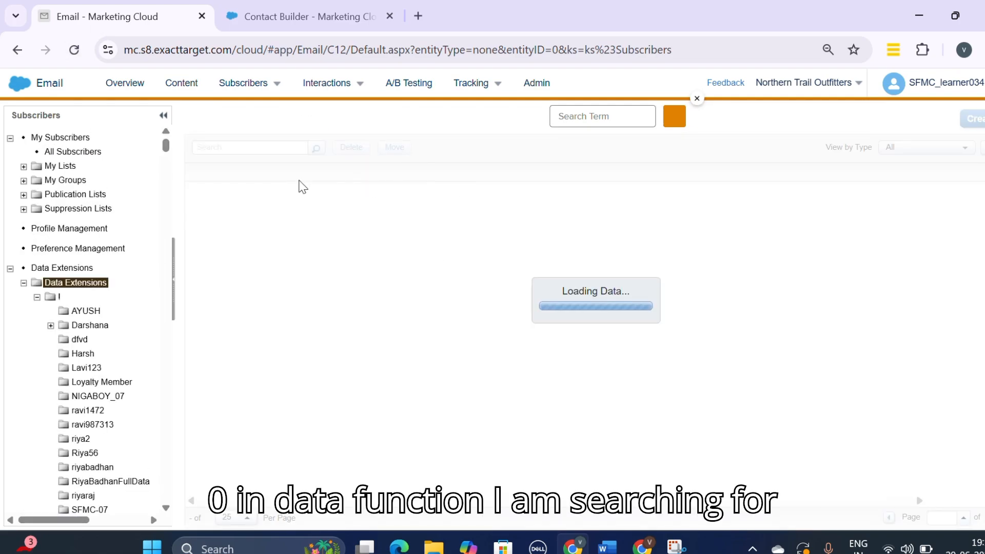
{"action": "left_click", "coordinate": [253, 147]}
{"action": "type", "text": "sampleDE1"}
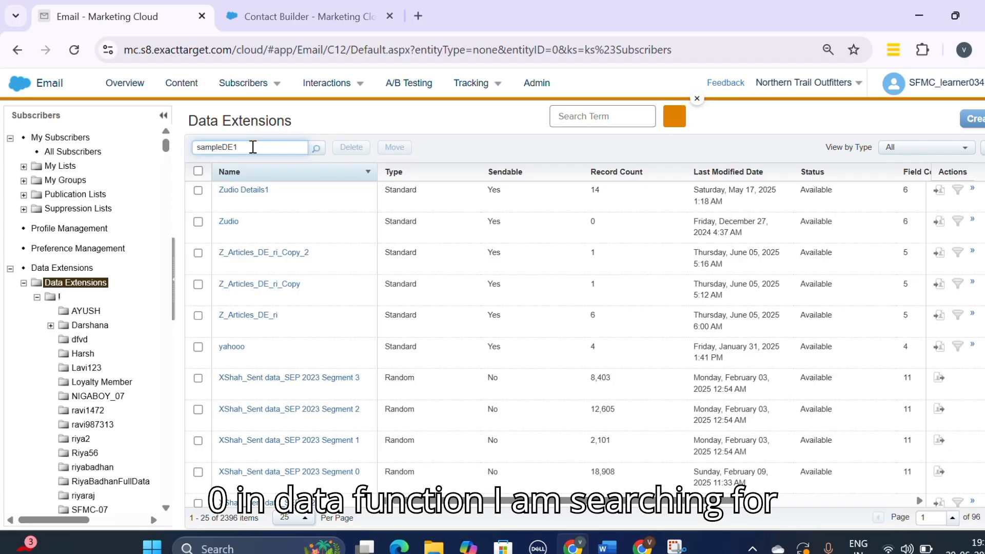
{"action": "key", "text": "Return"}
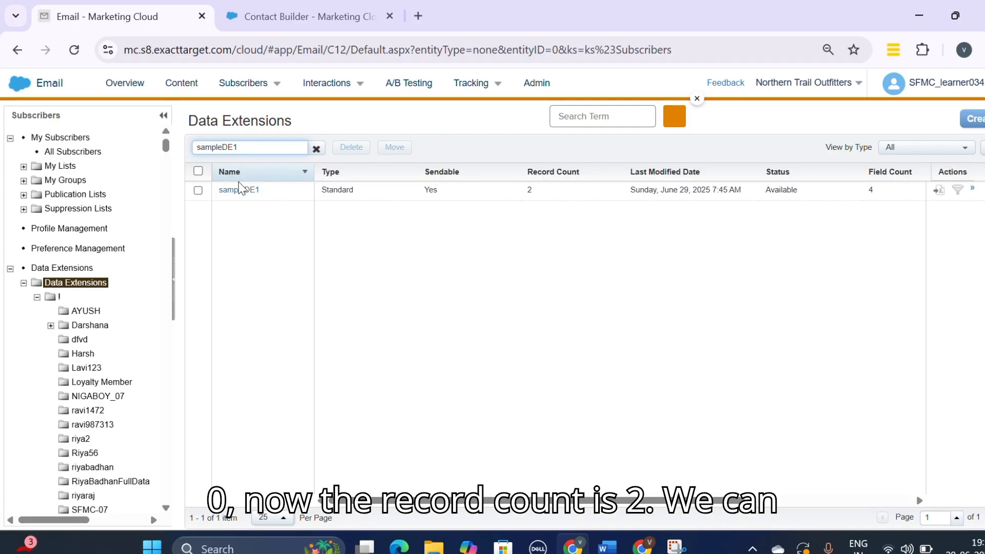
{"action": "left_click", "coordinate": [239, 189]}
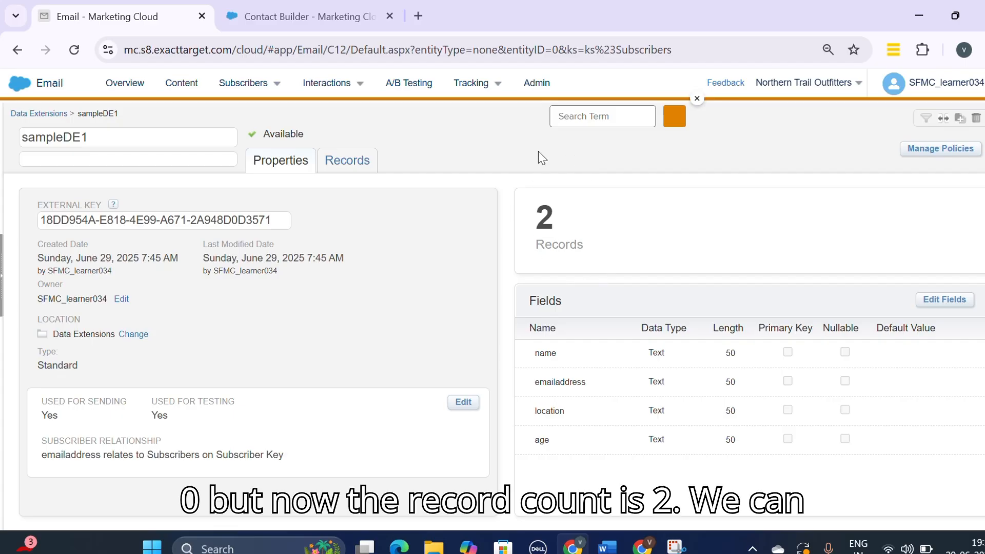
{"action": "left_click", "coordinate": [354, 169]}
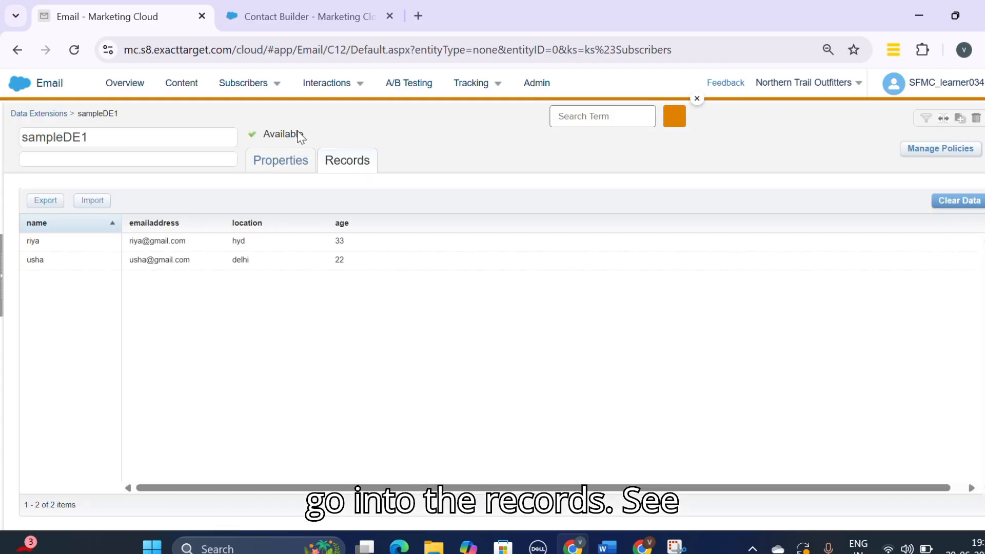
{"action": "left_click", "coordinate": [280, 12]}
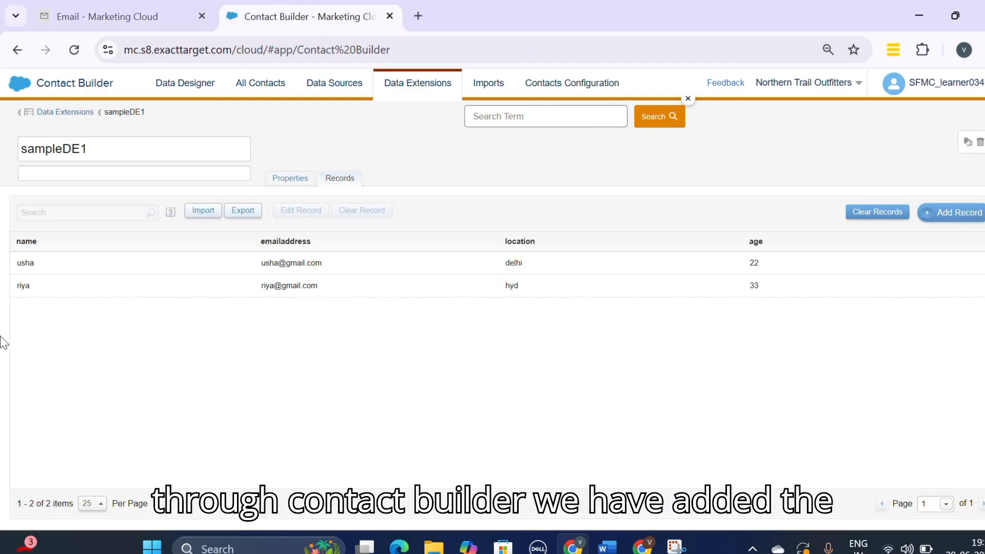
{"action": "left_click", "coordinate": [112, 13]}
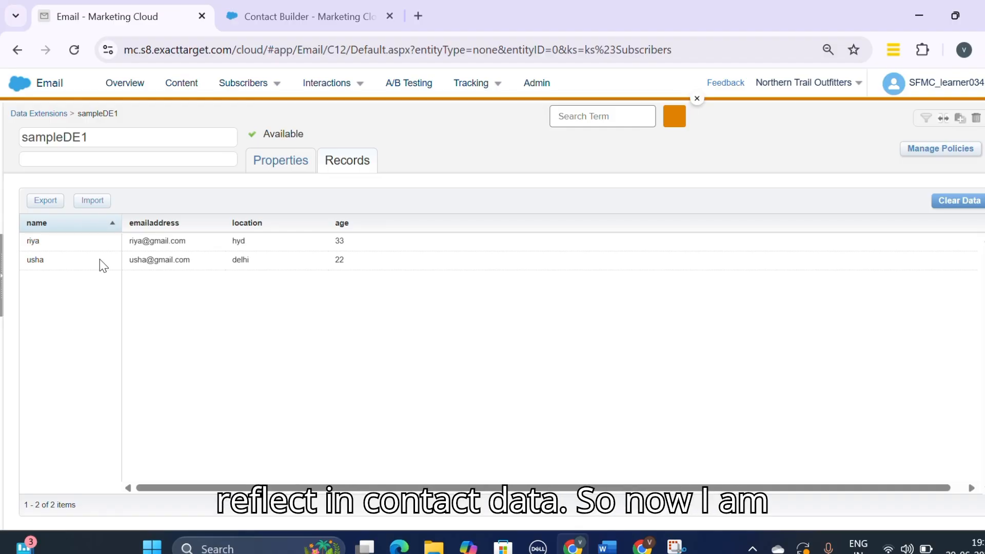
Step: Search Windows for Excel and launch the Excel app
{"action": "left_click", "coordinate": [277, 548]}
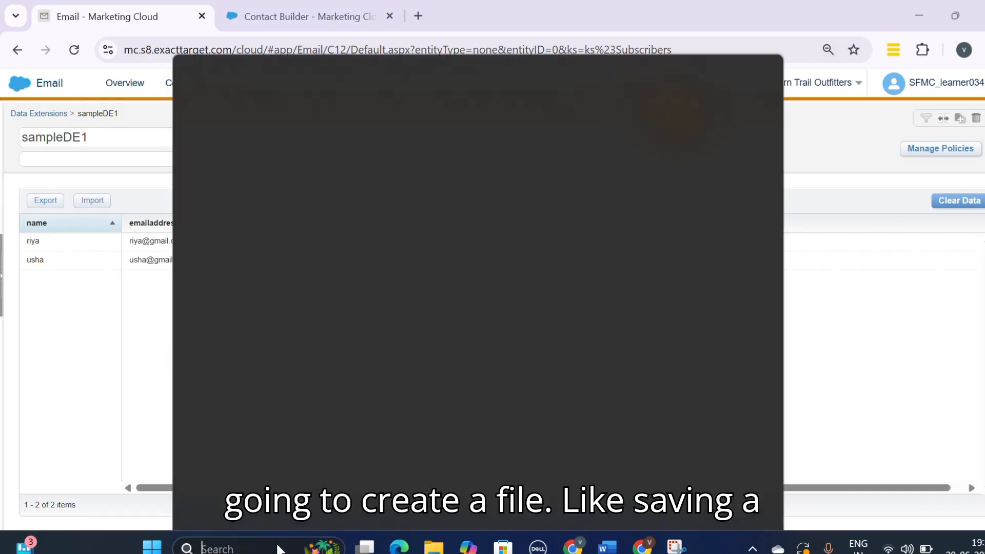
{"action": "type", "text": "exce"}
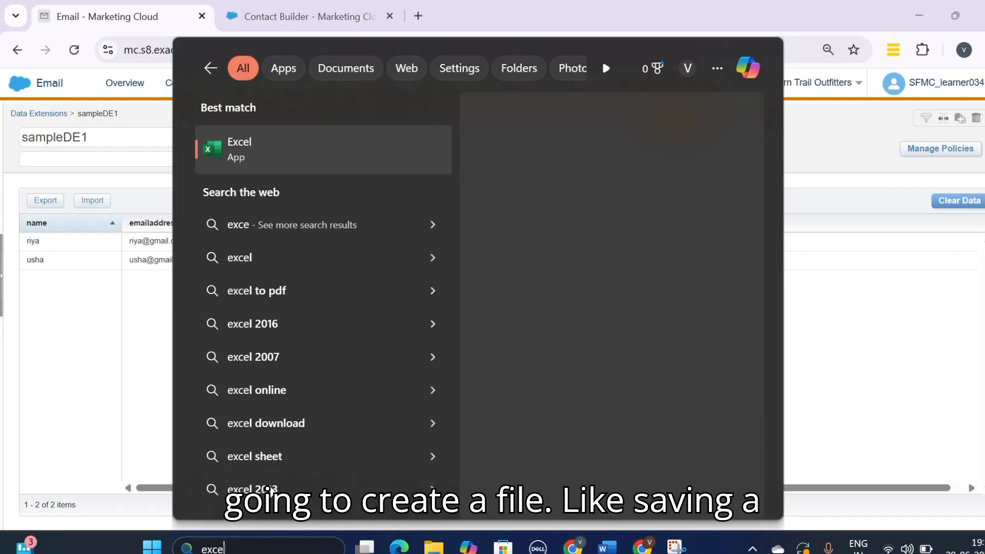
{"action": "left_click", "coordinate": [277, 128]}
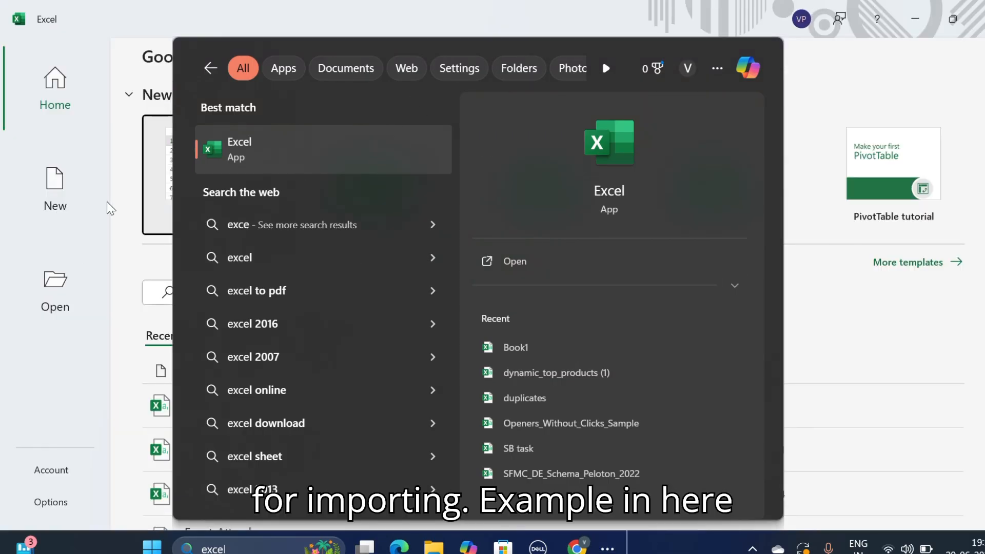
Step: Create a blank workbook and enter the headers name, emailaddres, loaction and age in row 1
{"action": "left_click", "coordinate": [106, 202]}
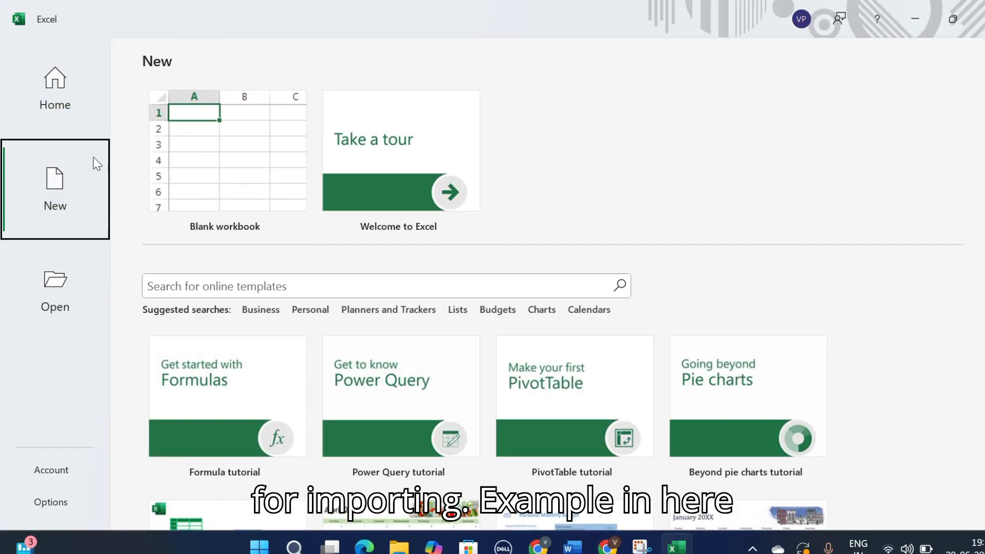
{"action": "left_click", "coordinate": [224, 154]}
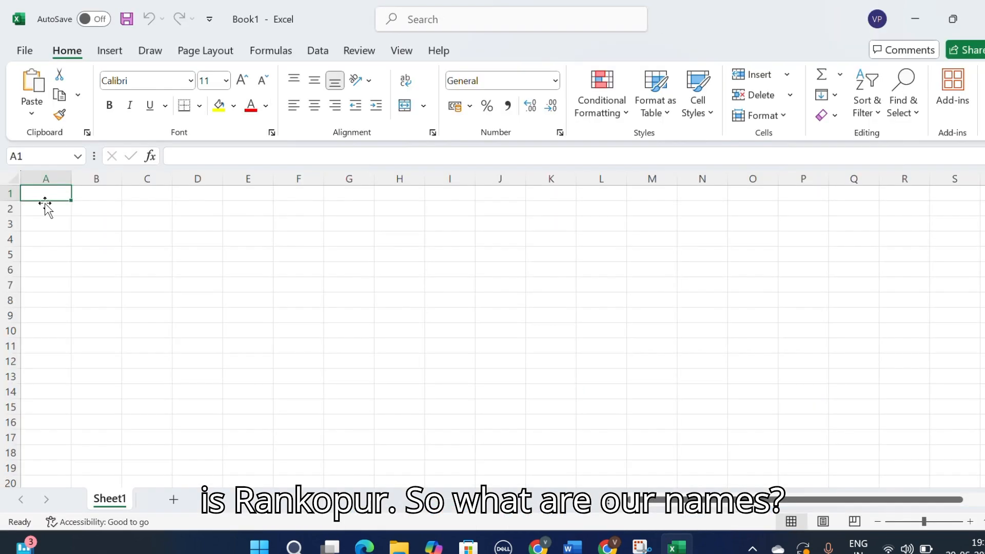
{"action": "type", "text": "name"}
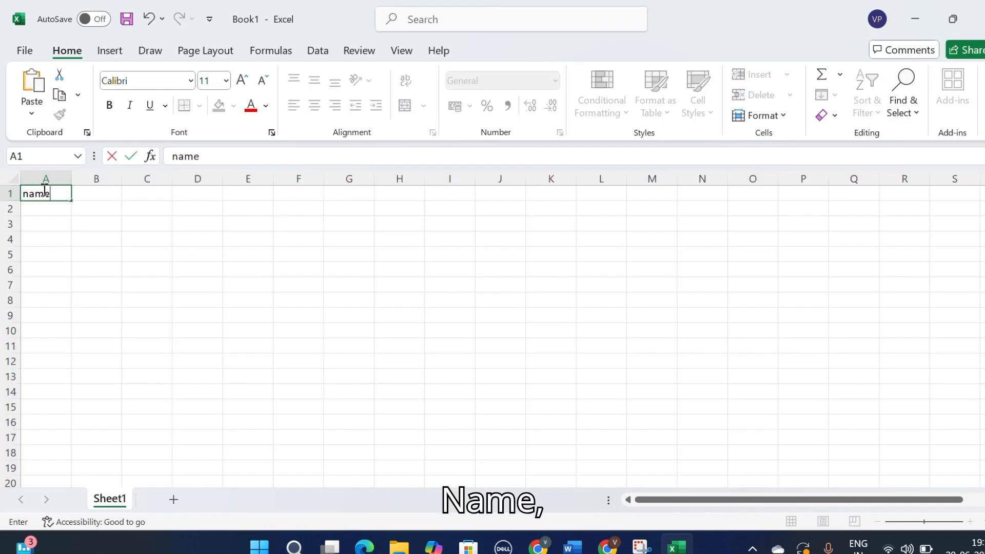
{"action": "left_click", "coordinate": [99, 206]}
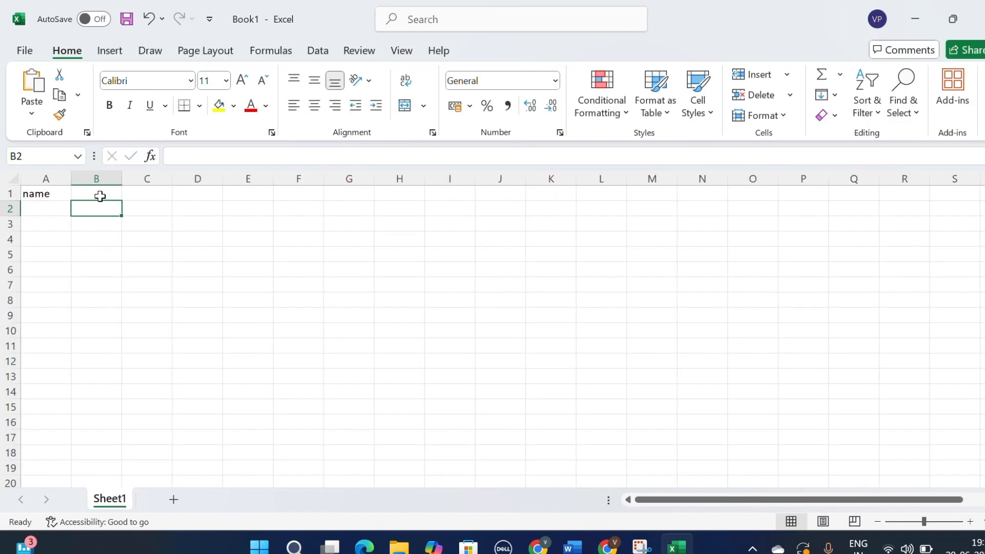
{"action": "left_click", "coordinate": [100, 196]}
{"action": "type", "text": "ema"}
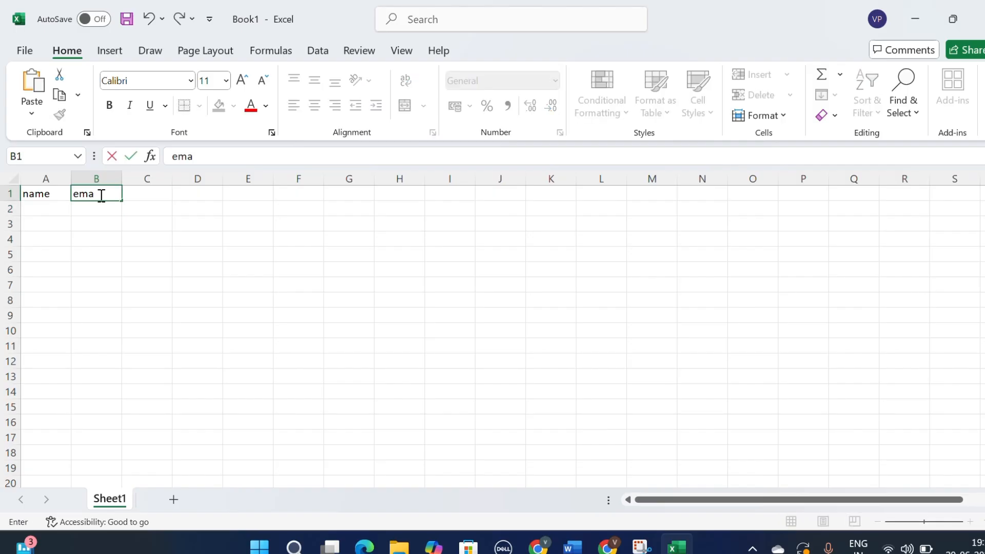
{"action": "type", "text": "iladdres"}
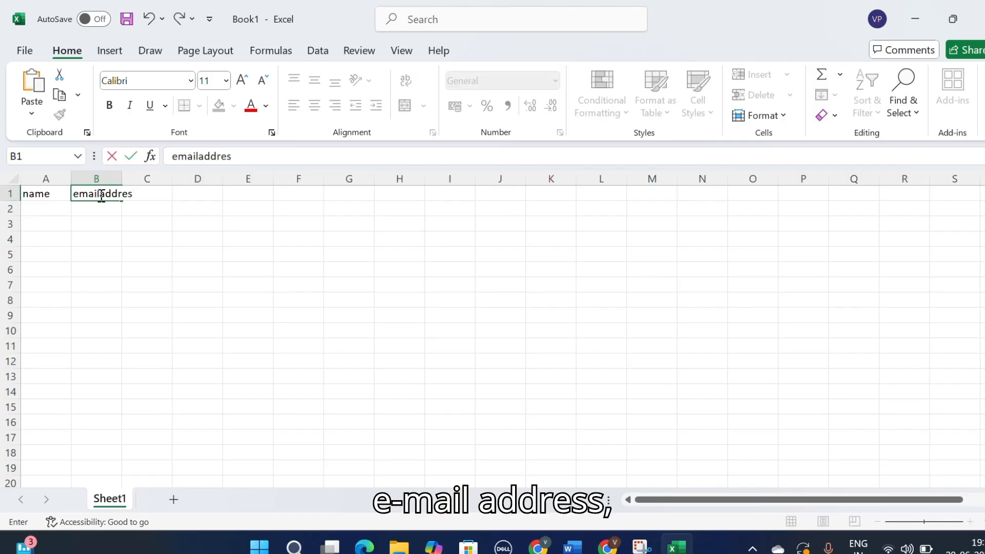
{"action": "double_click", "coordinate": [146, 192]}
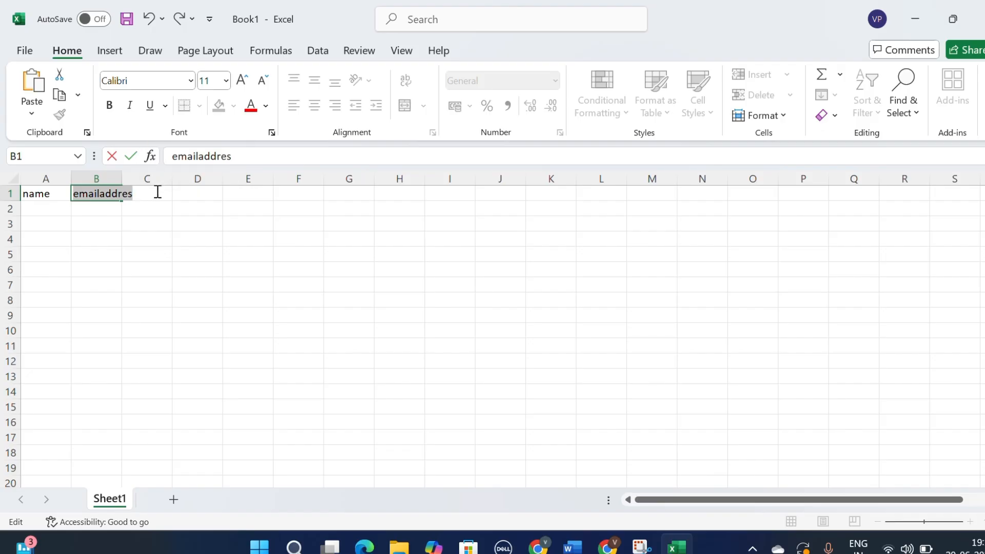
{"action": "left_click", "coordinate": [156, 193]}
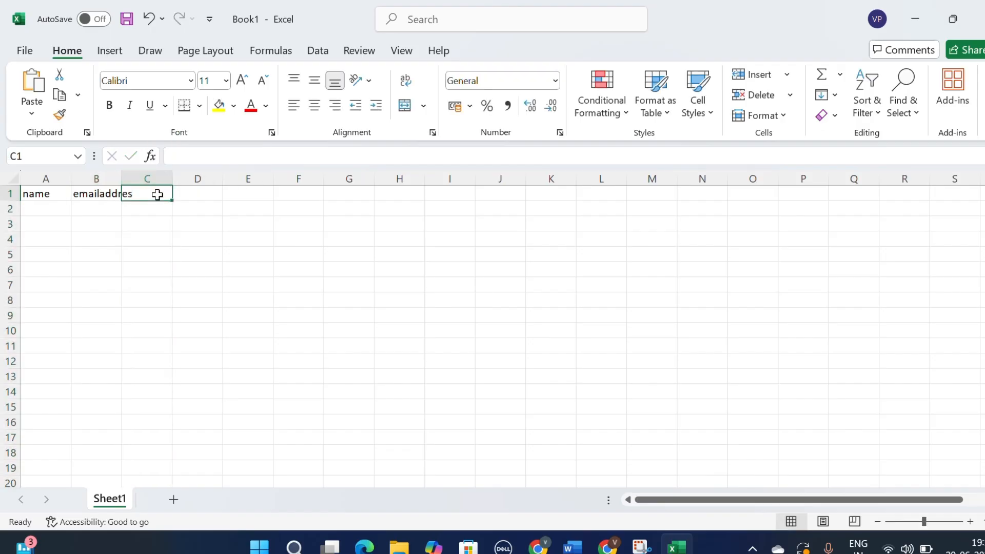
{"action": "type", "text": "loaction"}
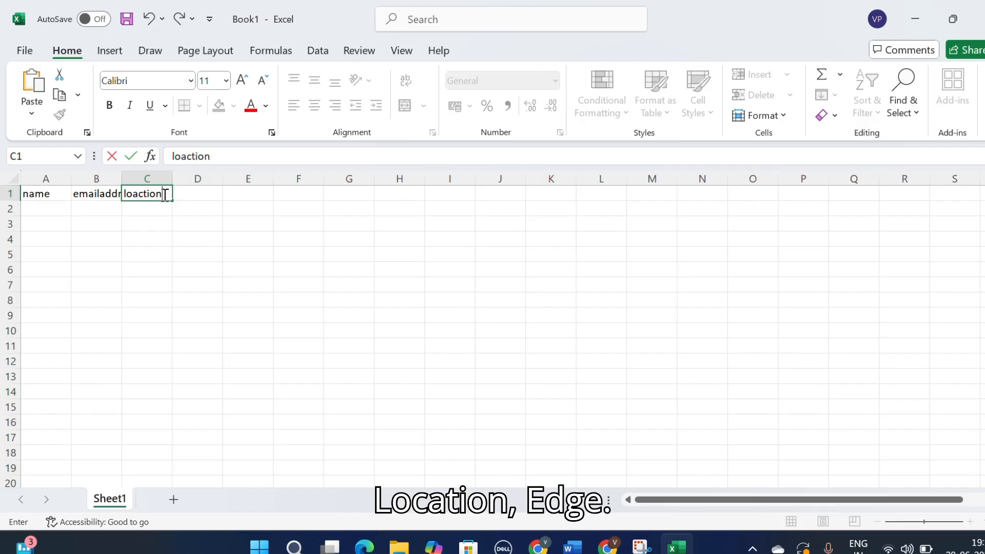
{"action": "left_click", "coordinate": [192, 194]}
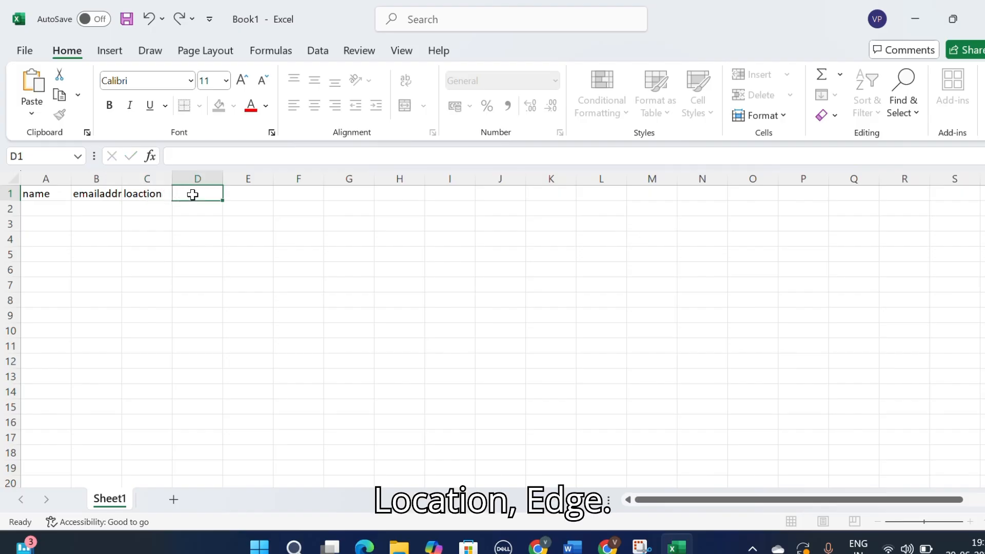
{"action": "type", "text": "age"}
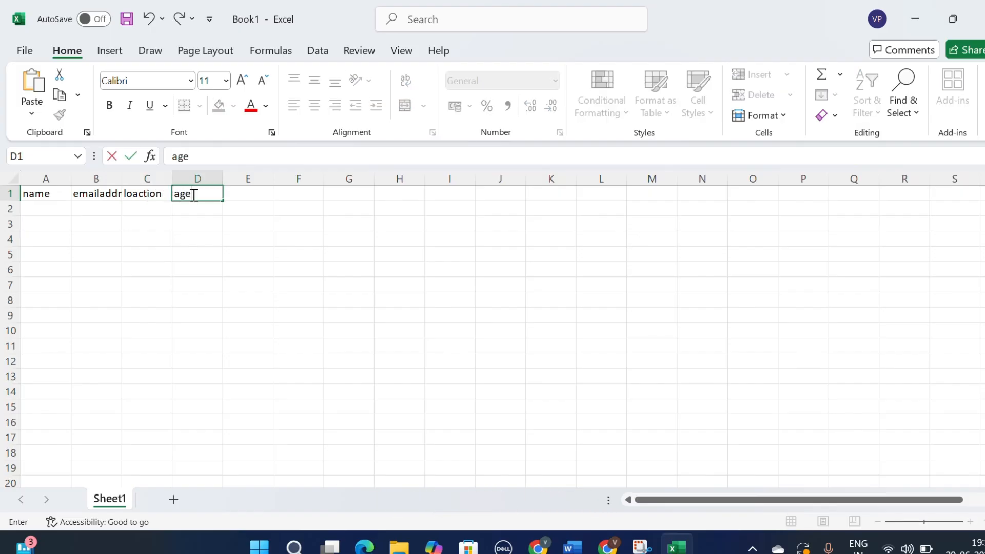
Step: Widen columns A to D and enter a first record with a name, the contact's e-mail, location raypur and age 24
{"action": "left_click", "coordinate": [64, 178]}
{"action": "left_click_drag", "start_coordinate": [88, 173], "coordinate": [285, 176]}
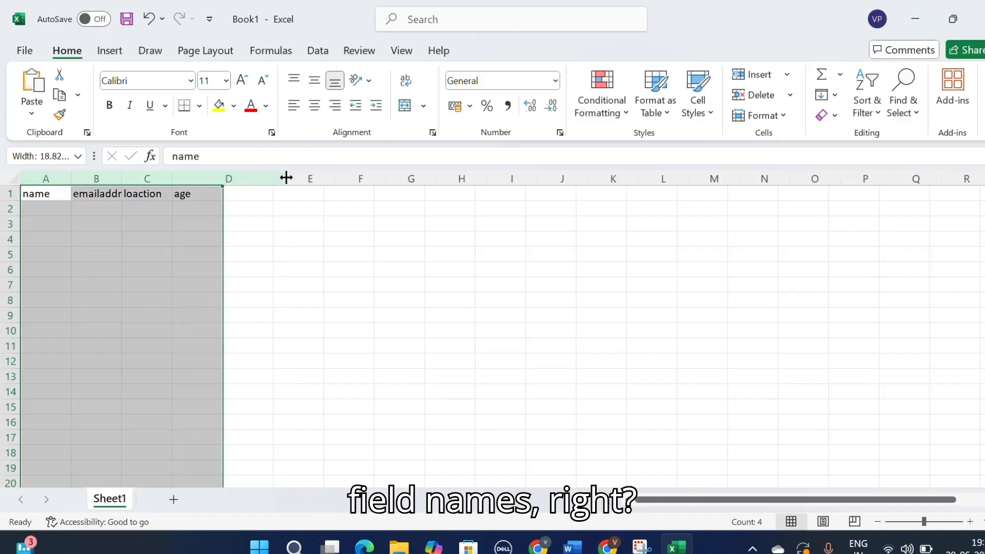
{"action": "left_click", "coordinate": [51, 205]}
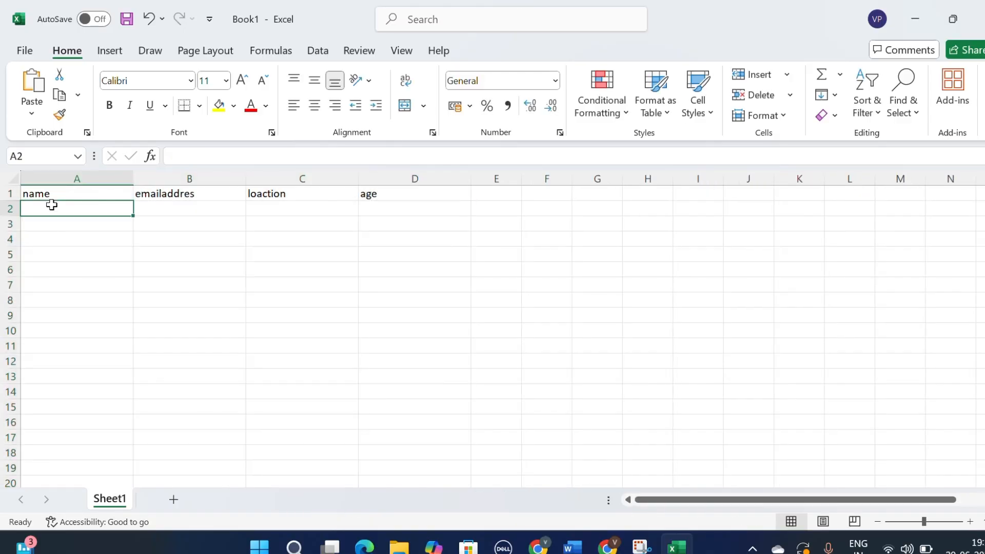
{"action": "type", "text": "geetha"}
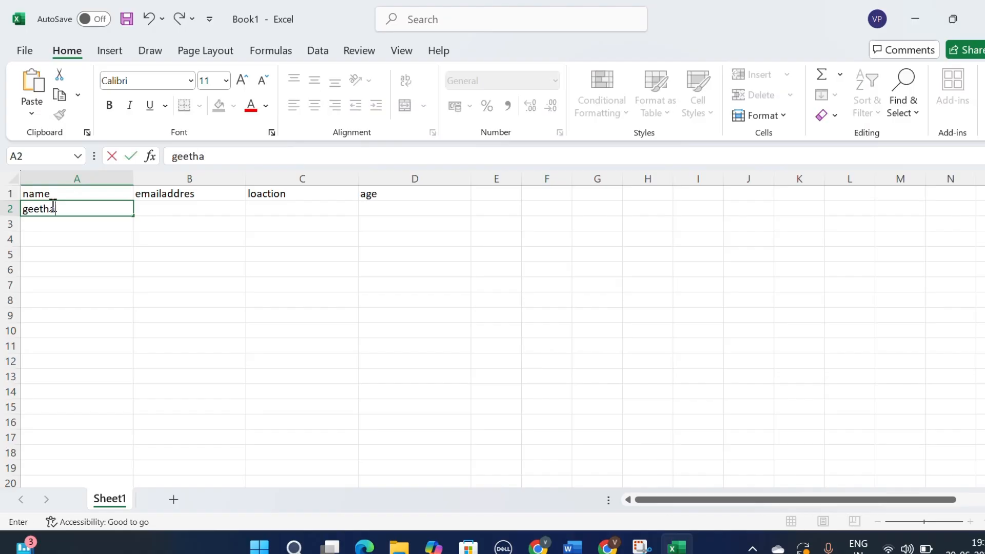
{"action": "left_click", "coordinate": [185, 215]}
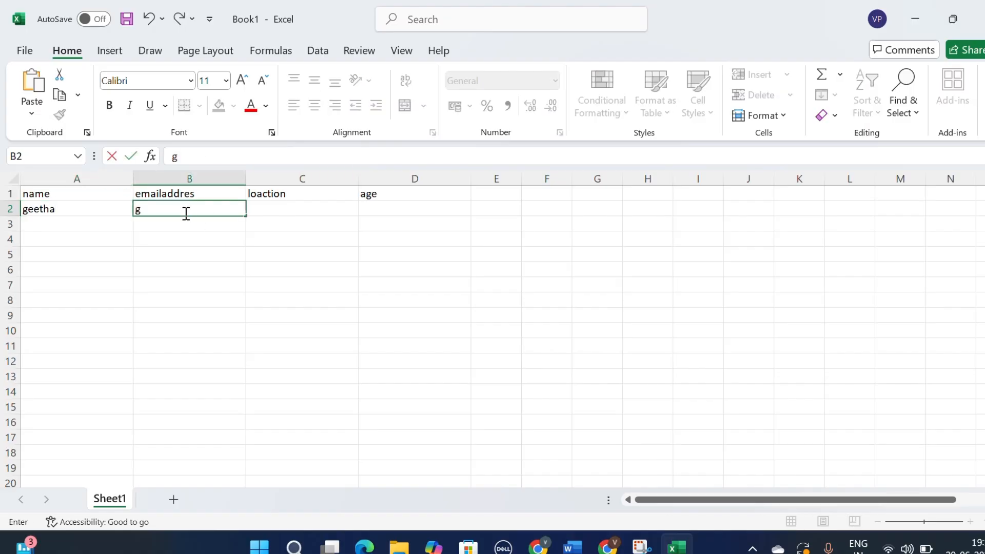
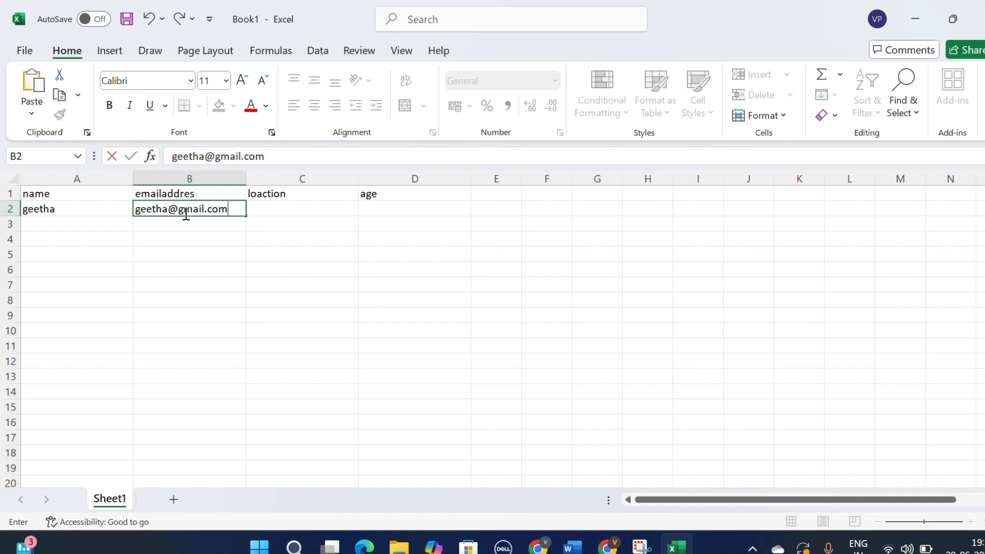
{"action": "left_click", "coordinate": [284, 205]}
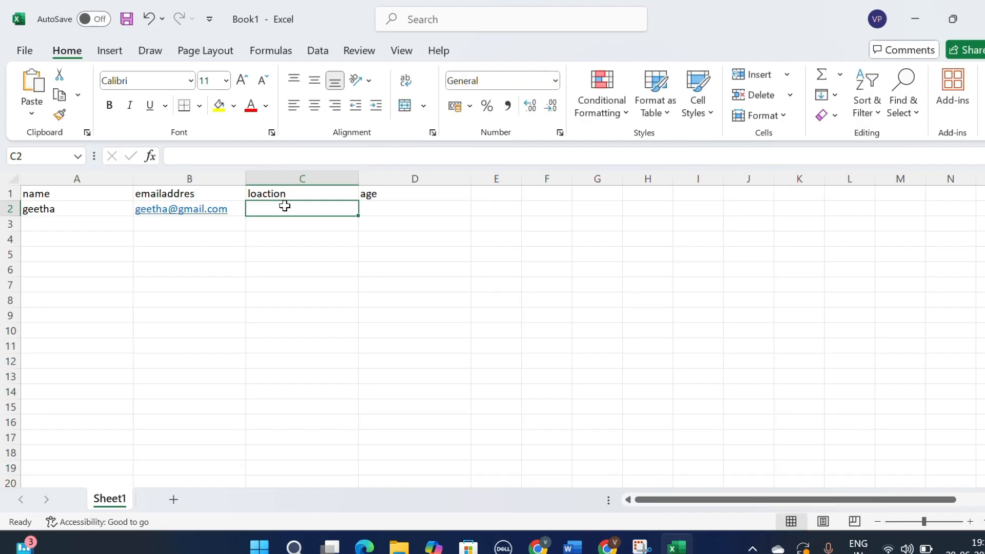
{"action": "type", "text": "raypi"}
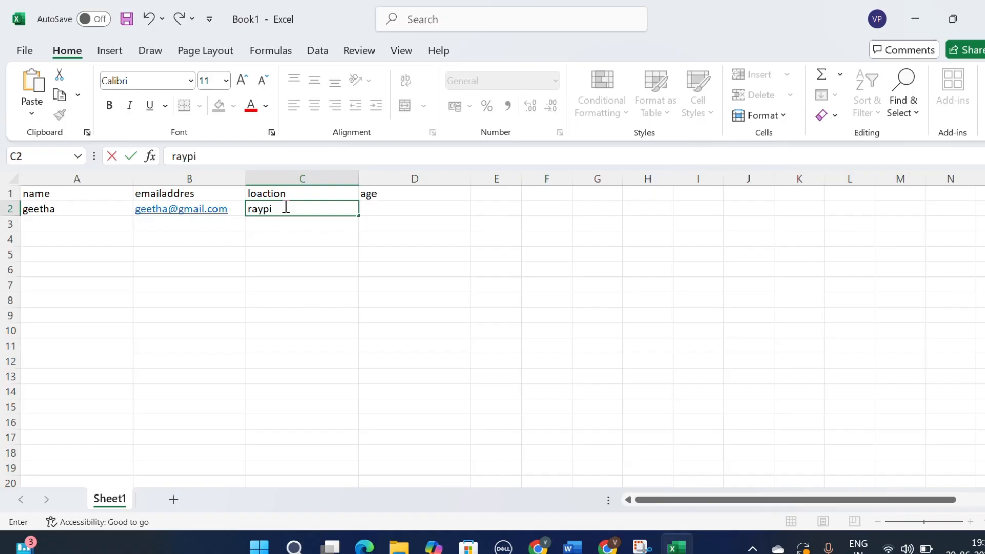
{"action": "key", "text": "BackSpace"}
{"action": "type", "text": "ur"}
{"action": "left_click", "coordinate": [422, 208]}
{"action": "type", "text": "24"}
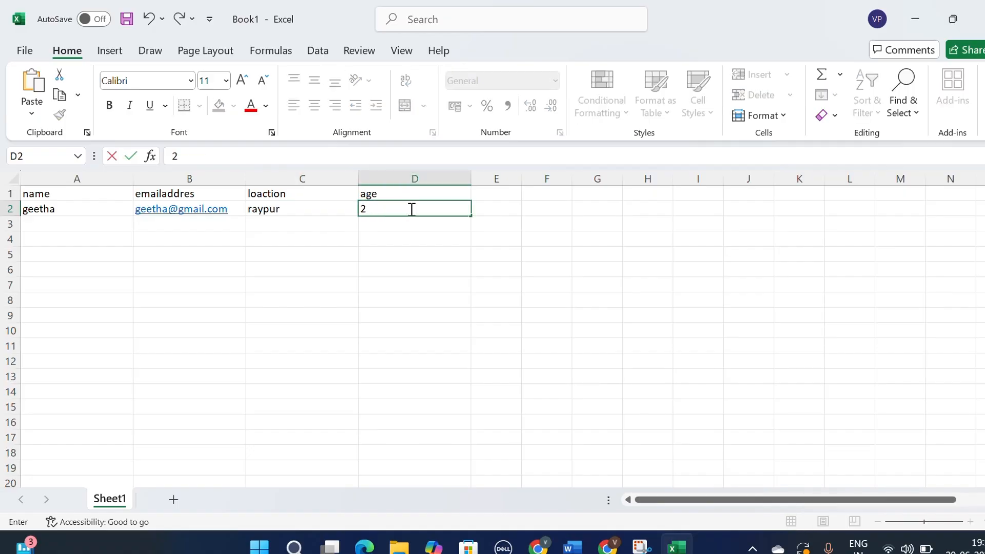
Step: Enter a second record with another name, the contact's e-mail, location agra and age 31
{"action": "left_click", "coordinate": [98, 226]}
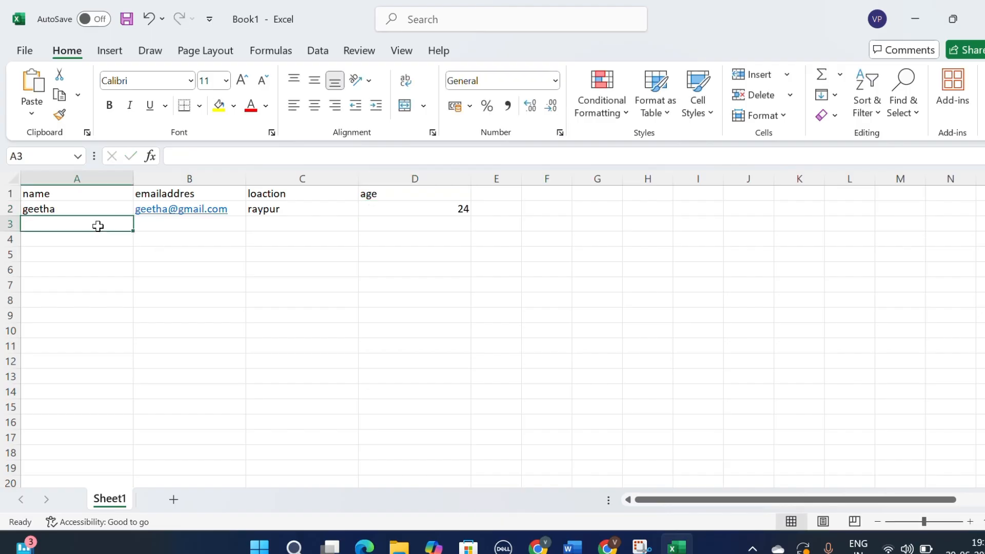
{"action": "type", "text": "gayatri"}
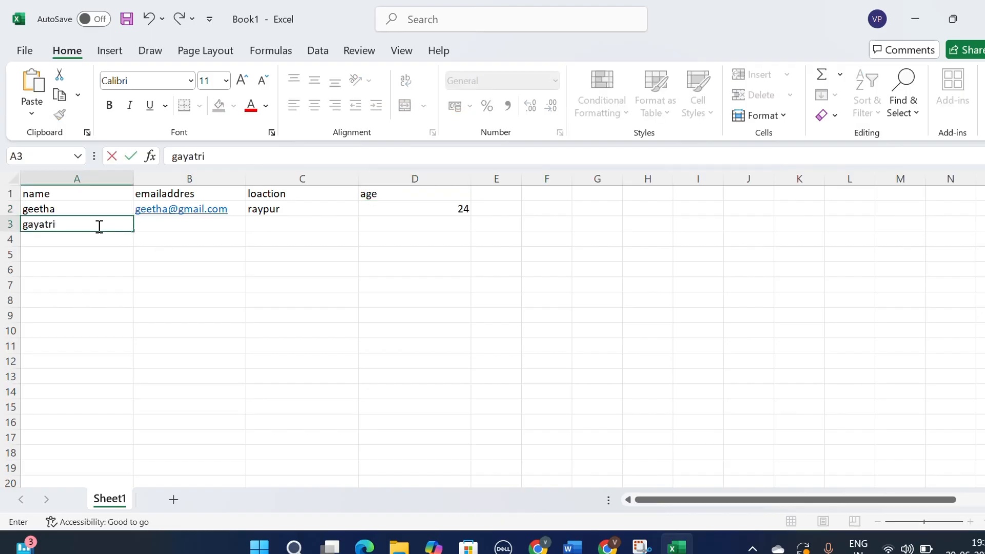
{"action": "left_click", "coordinate": [164, 226]}
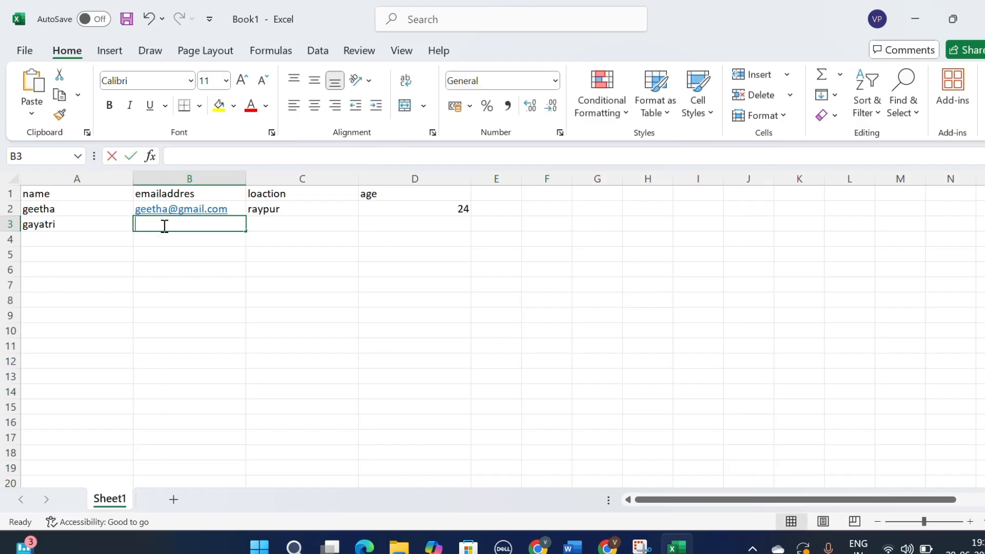
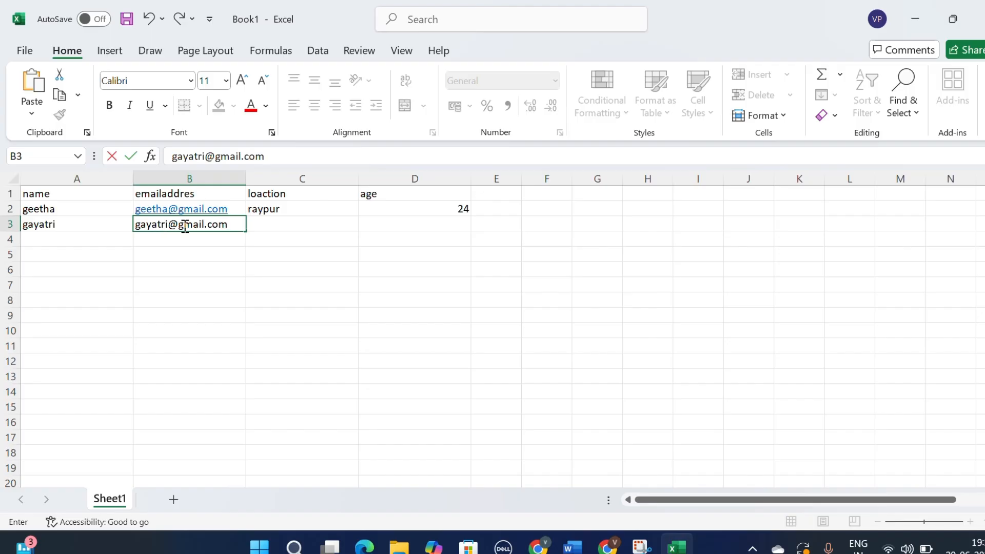
{"action": "left_click", "coordinate": [268, 223]}
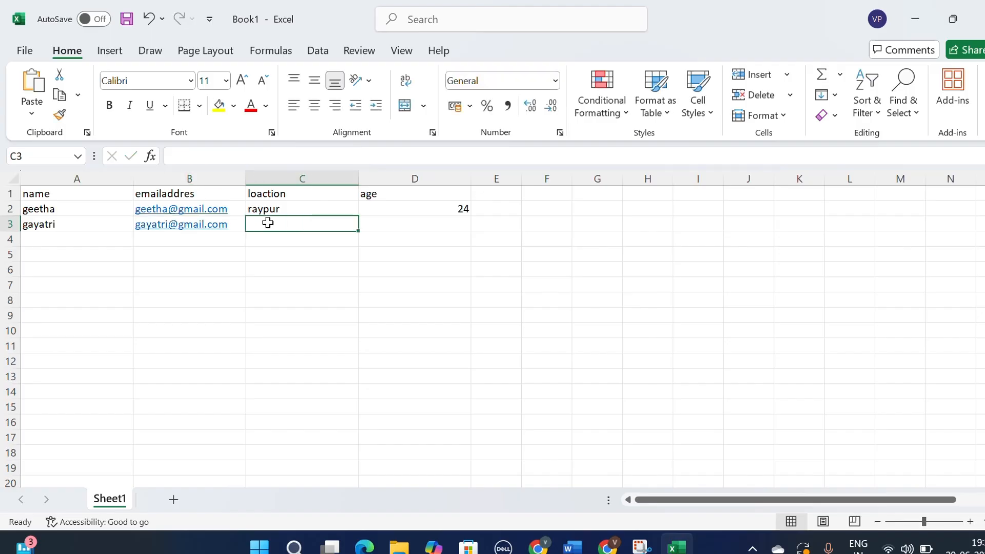
{"action": "type", "text": "agra"}
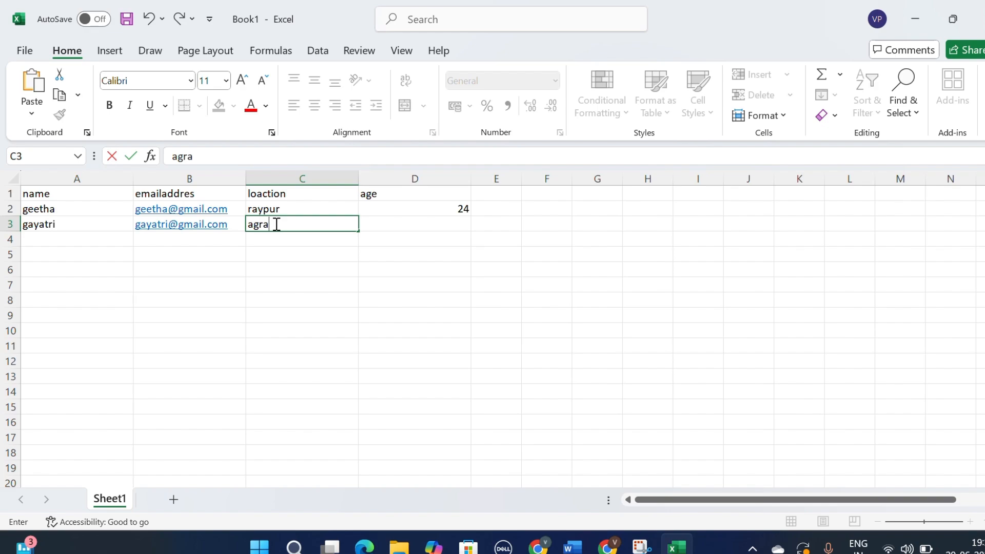
{"action": "double_click", "coordinate": [386, 224]}
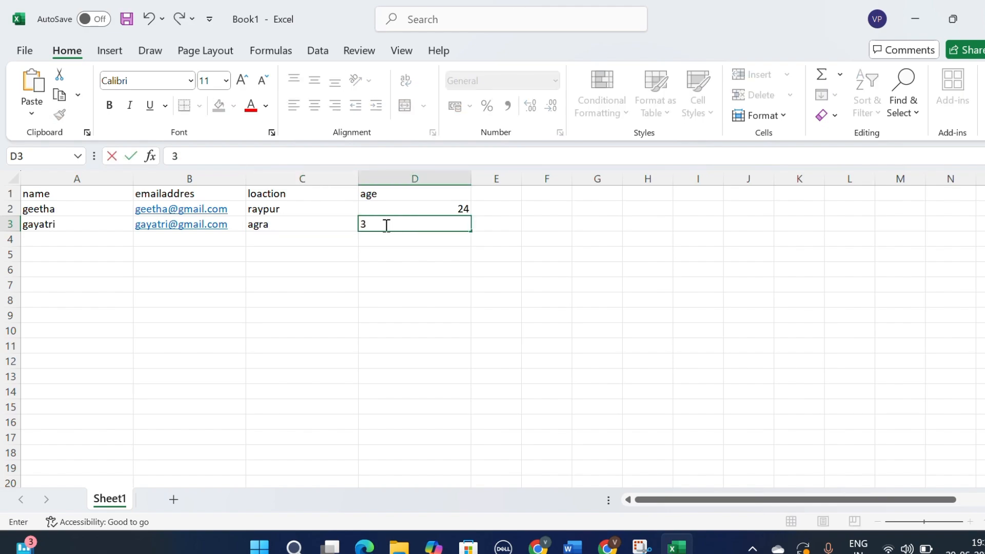
{"action": "type", "text": "1"}
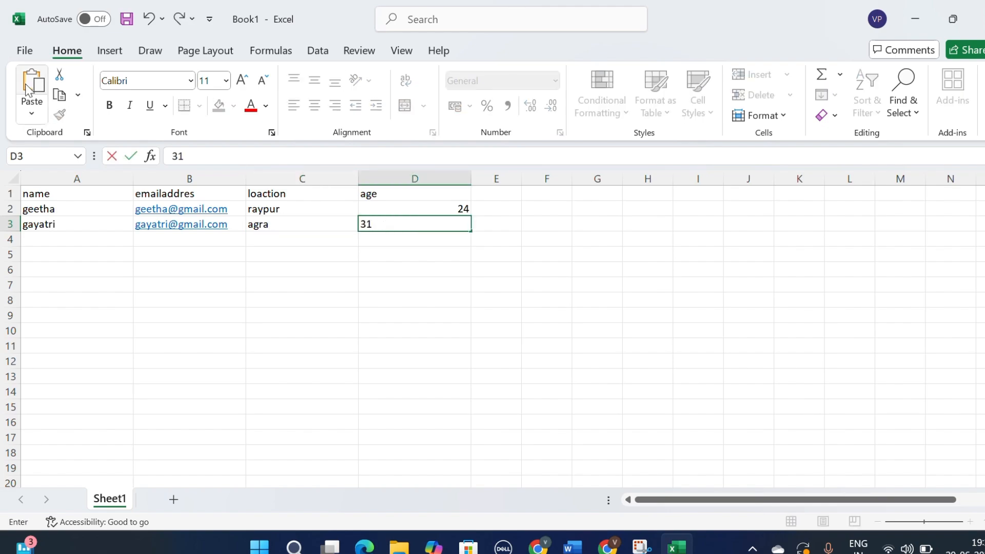
Step: Save the workbook as Book1 in Downloads as a CSV (Comma delimited) file, replacing the existing one
{"action": "left_click", "coordinate": [24, 49]}
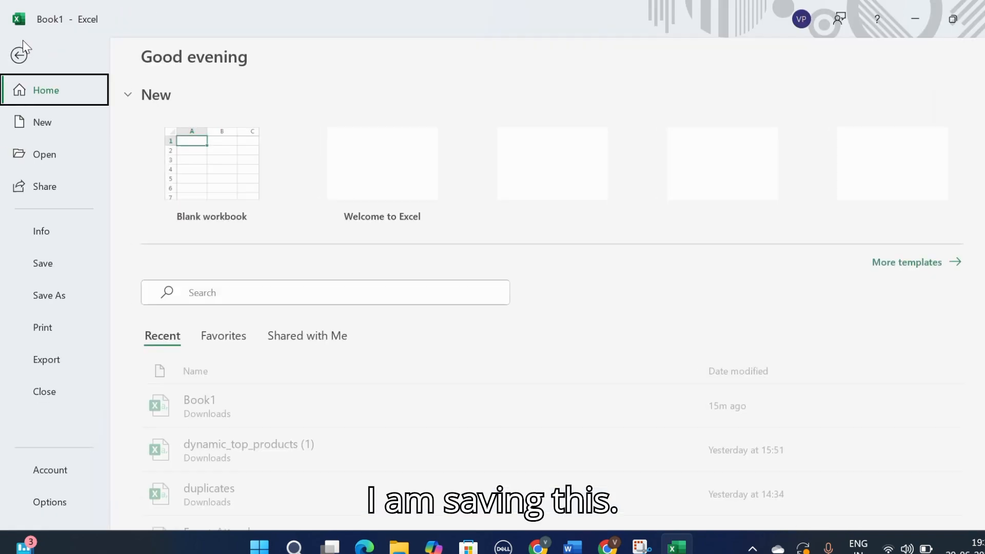
{"action": "left_click", "coordinate": [44, 303]}
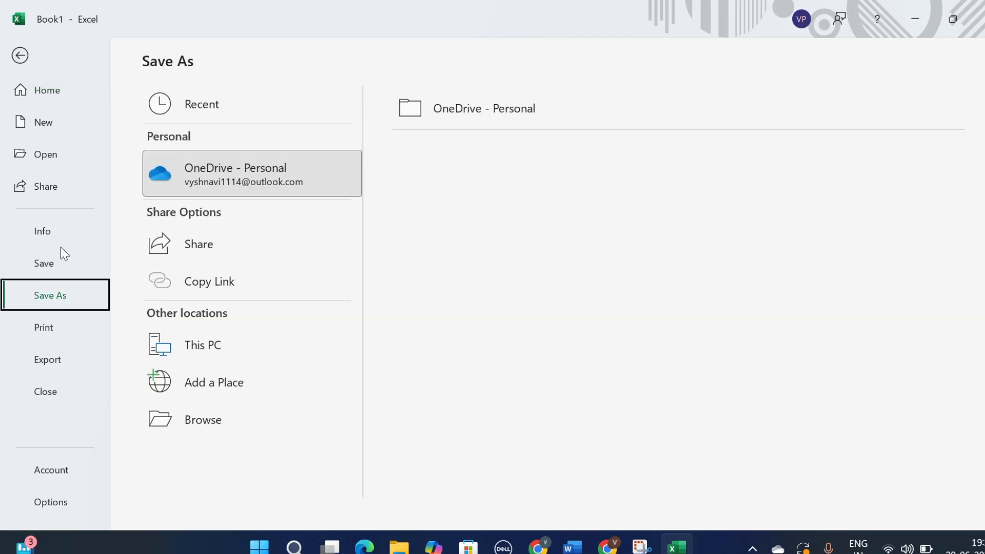
{"action": "left_click", "coordinate": [205, 417]}
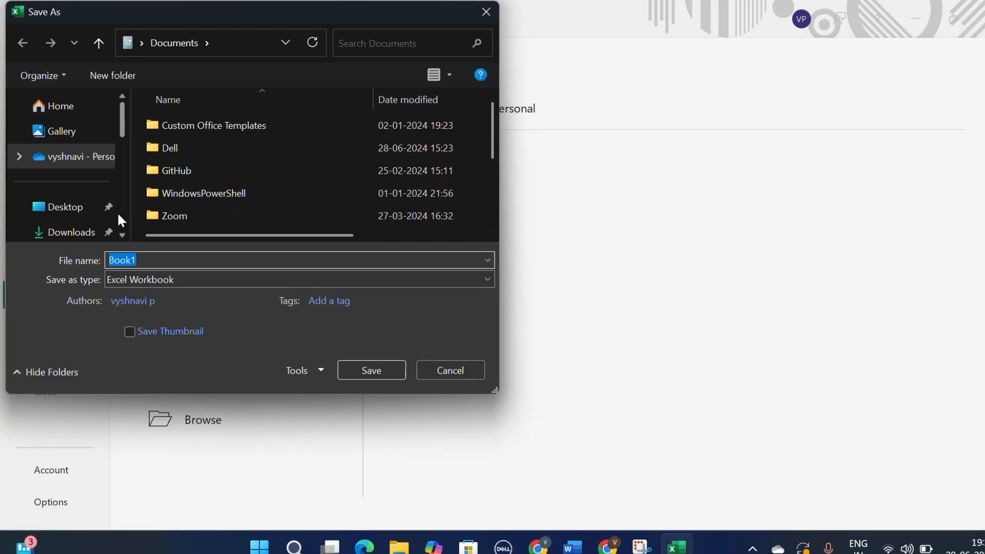
{"action": "scroll", "coordinate": [117, 211], "scroll_direction": "down", "scroll_amount": 1}
{"action": "left_click", "coordinate": [82, 154]}
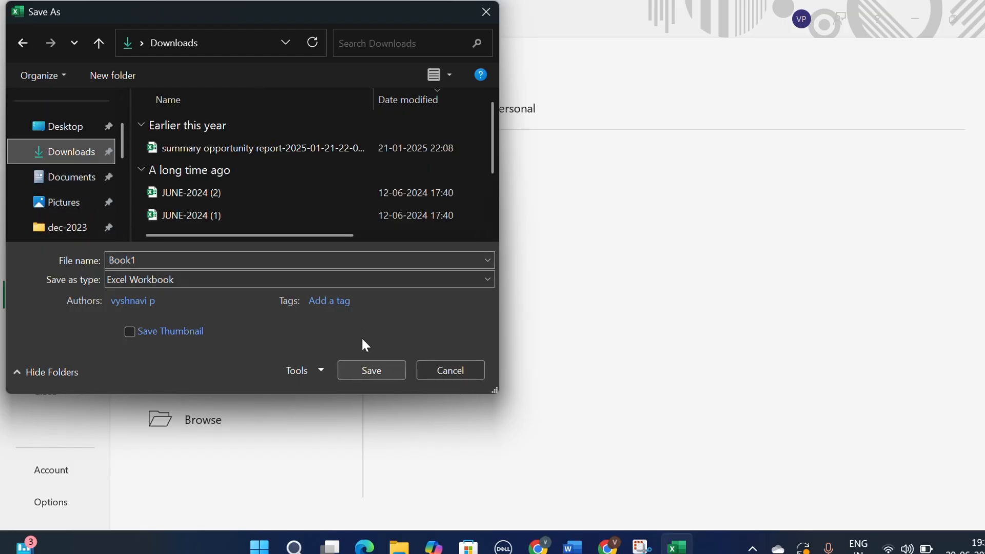
{"action": "left_click", "coordinate": [334, 278]}
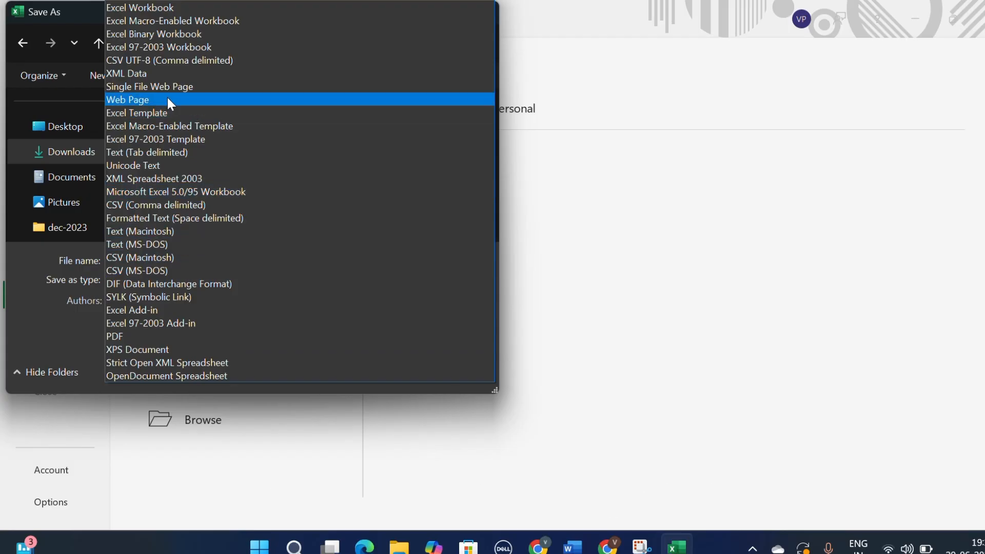
{"action": "left_click", "coordinate": [172, 205]}
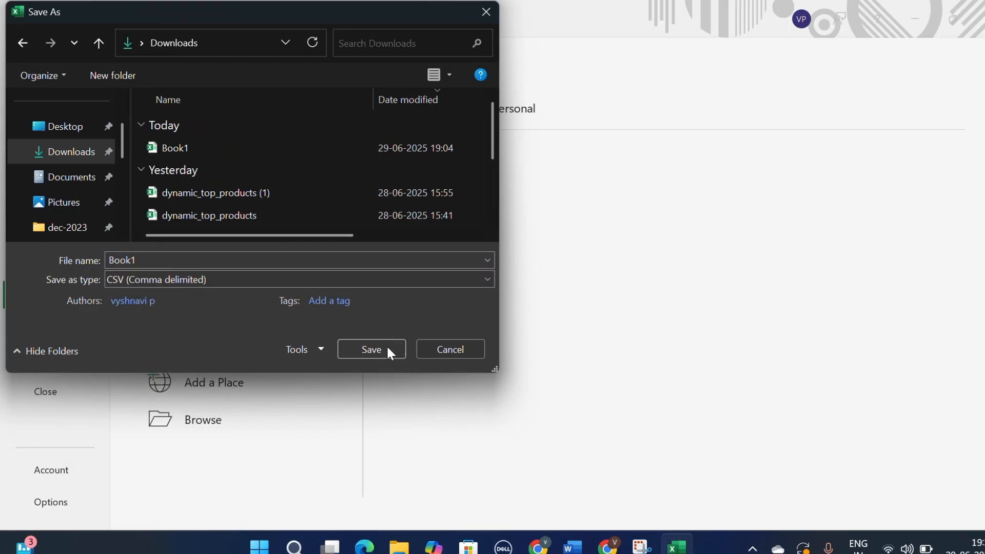
{"action": "left_click", "coordinate": [383, 349]}
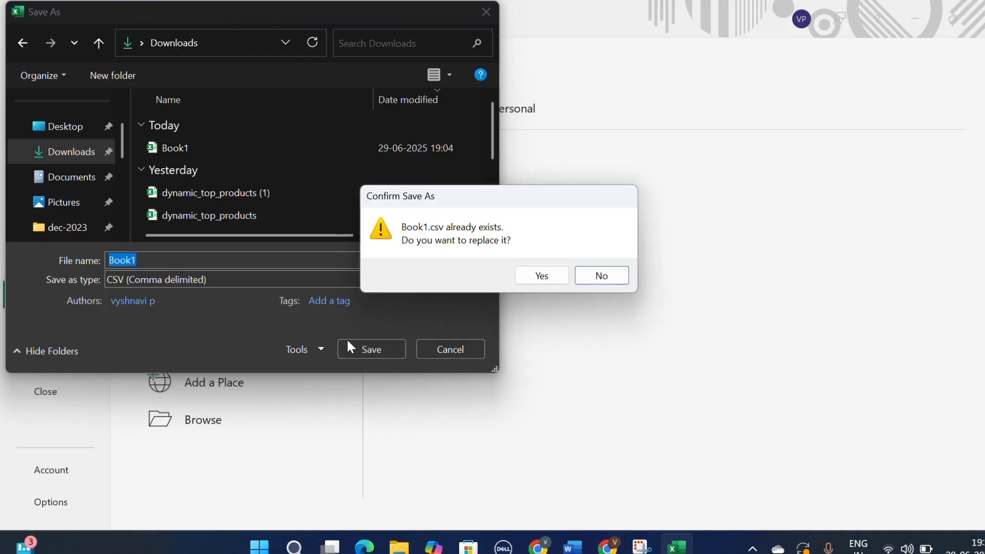
{"action": "left_click", "coordinate": [202, 259]}
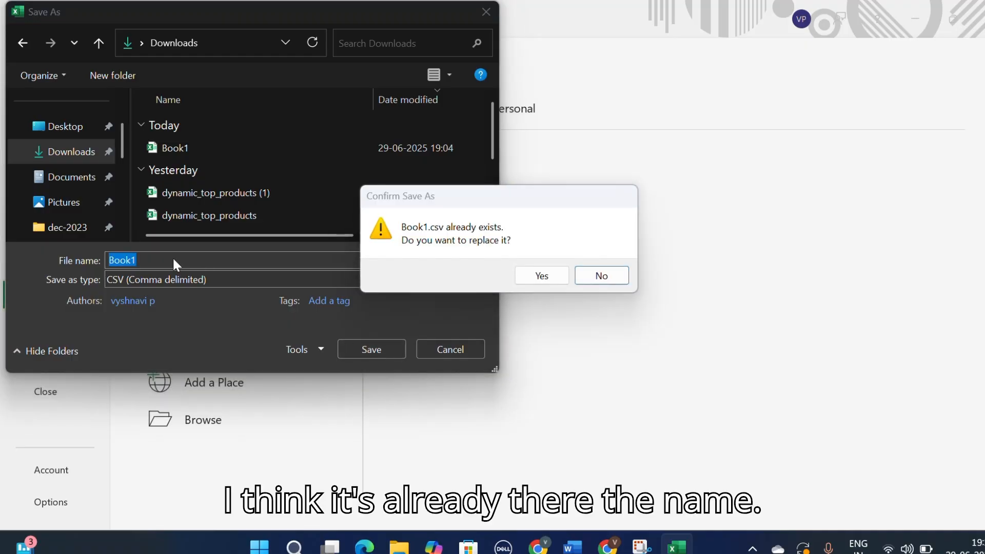
{"action": "left_click", "coordinate": [547, 277]}
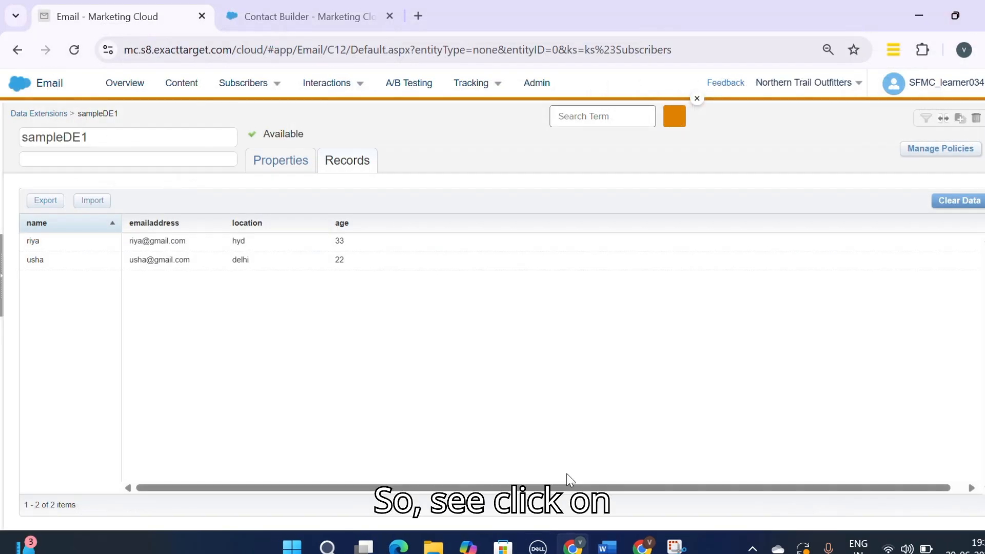
Step: Try to import Book1.csv into sampleDE1 with the Add and Update import type
{"action": "left_click", "coordinate": [93, 208]}
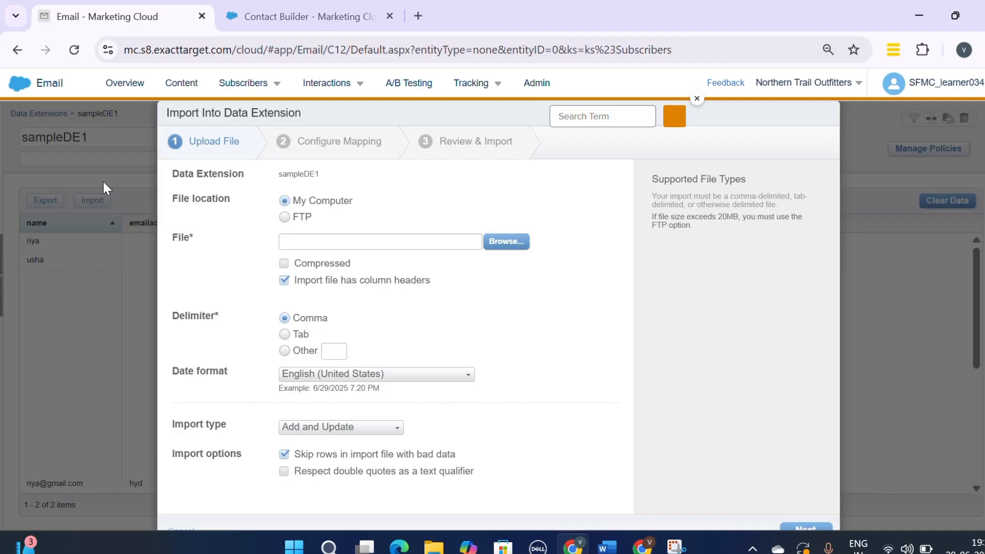
{"action": "left_click", "coordinate": [505, 238]}
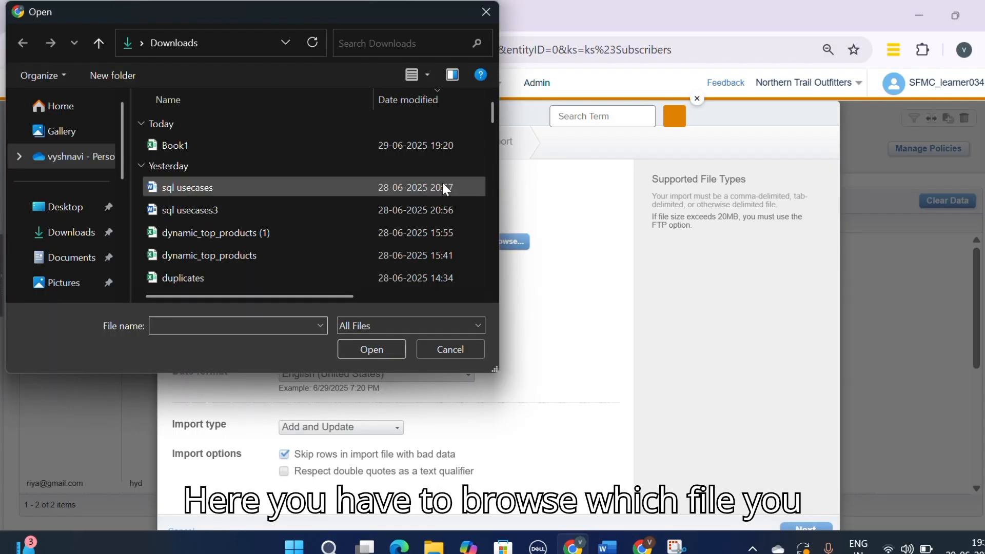
{"action": "left_click", "coordinate": [241, 151]}
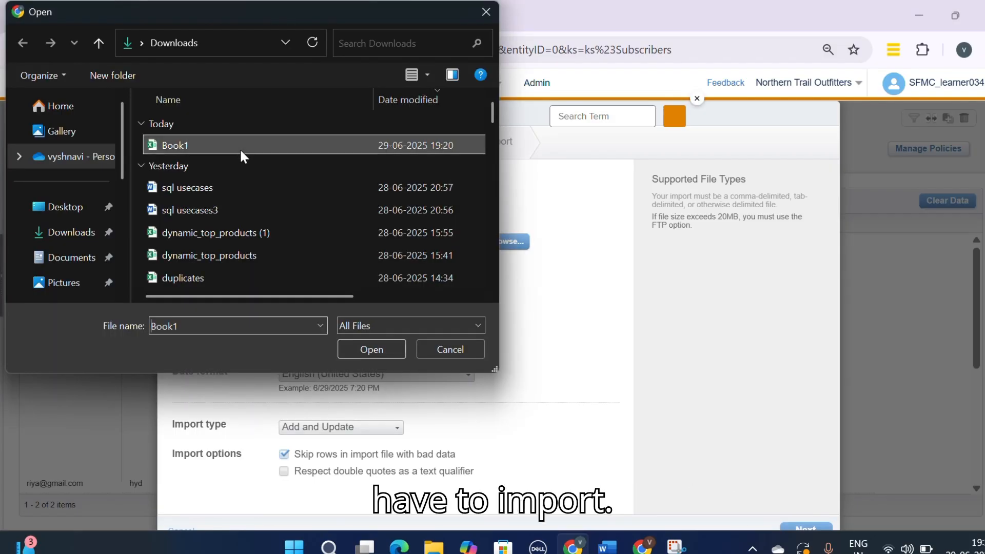
{"action": "left_click", "coordinate": [369, 352]}
{"action": "scroll", "coordinate": [372, 322], "scroll_direction": "down", "scroll_amount": 1}
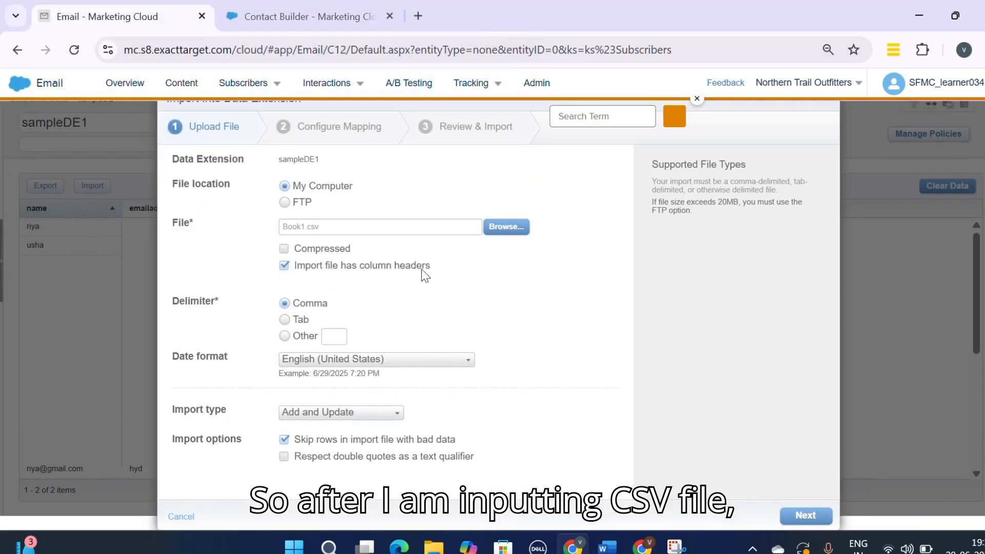
{"action": "left_click", "coordinate": [816, 516]}
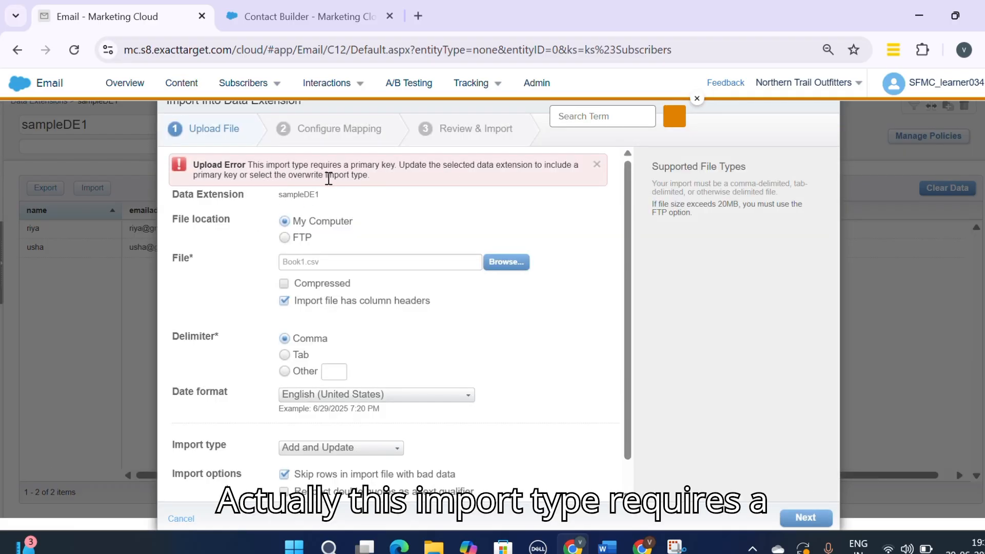
{"action": "left_click", "coordinate": [597, 165]}
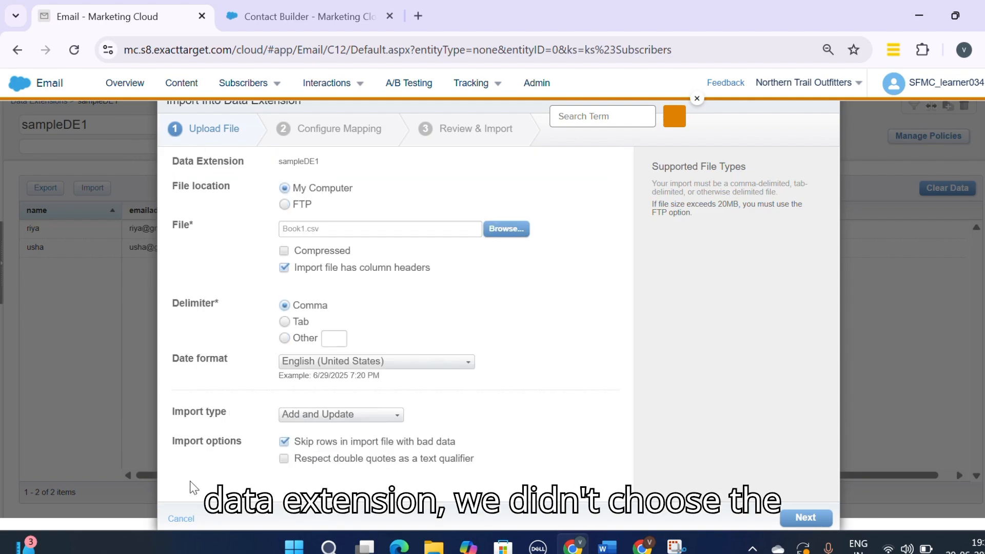
{"action": "left_click", "coordinate": [182, 515]}
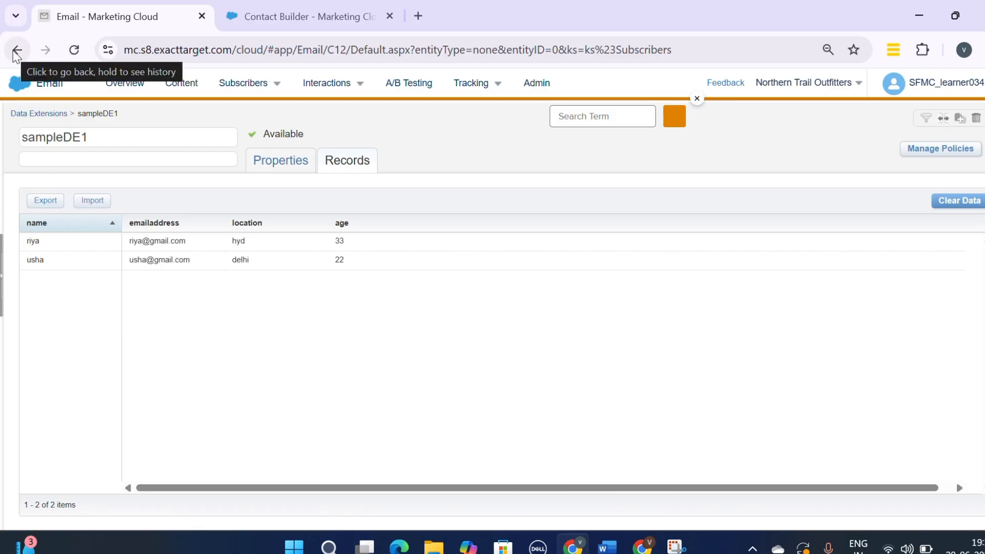
Step: Make the name field of sampleDE1 its primary key and save the fields
{"action": "left_click", "coordinate": [275, 162]}
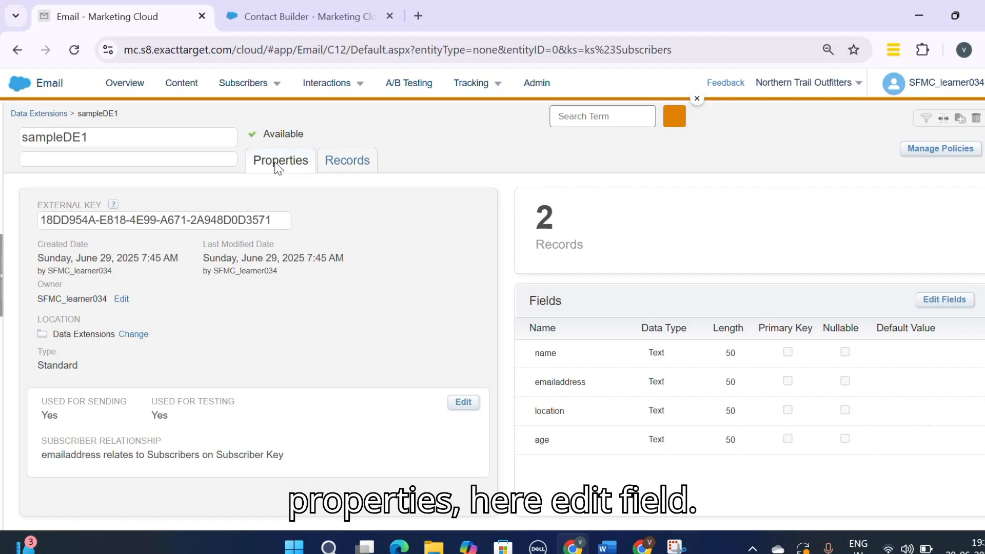
{"action": "left_click", "coordinate": [932, 305]}
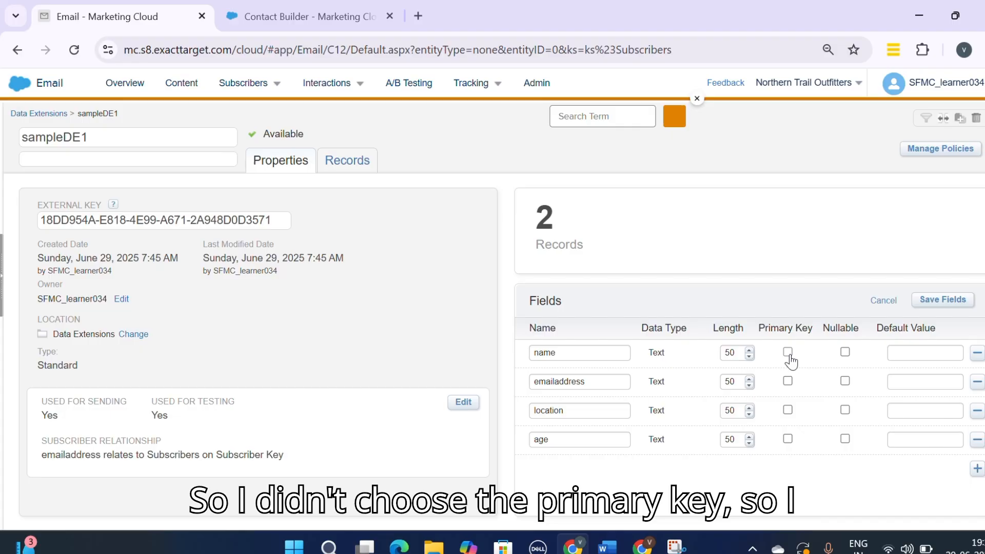
{"action": "left_click", "coordinate": [787, 352]}
{"action": "left_click", "coordinate": [957, 301]}
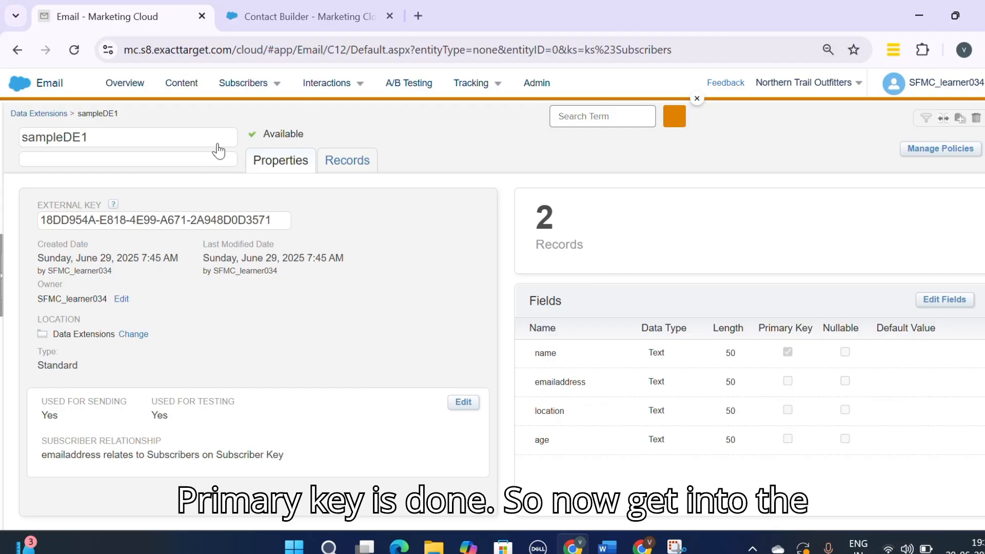
Step: Start a new import into sampleDE1, upload Book1.csv with comma delimiter and column headers, and continue to mapping
{"action": "left_click", "coordinate": [346, 164]}
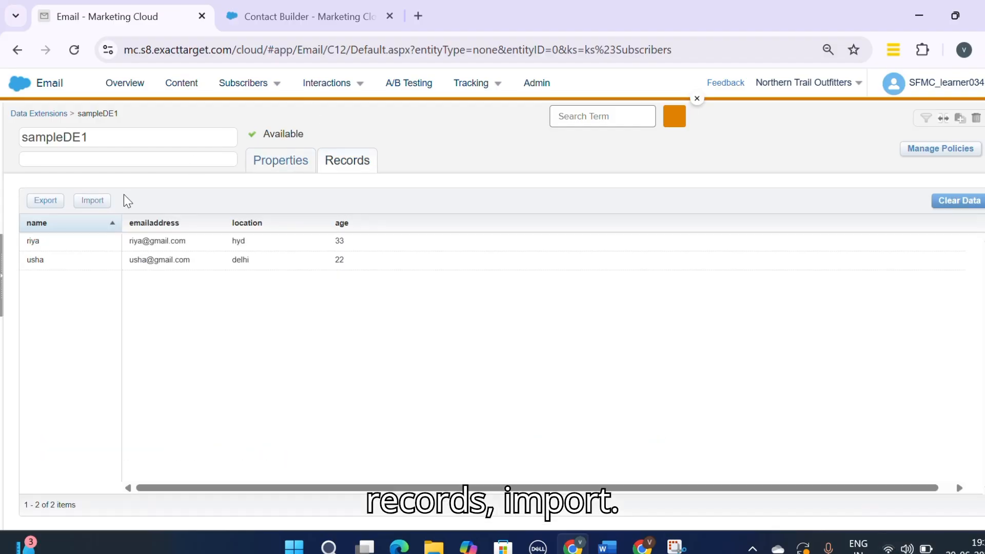
{"action": "left_click", "coordinate": [92, 202]}
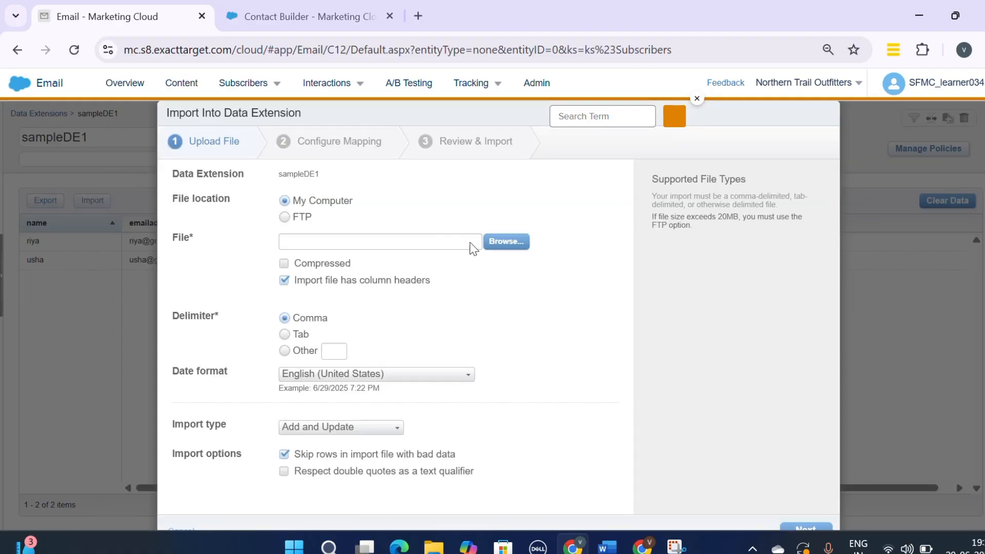
{"action": "left_click", "coordinate": [498, 245]}
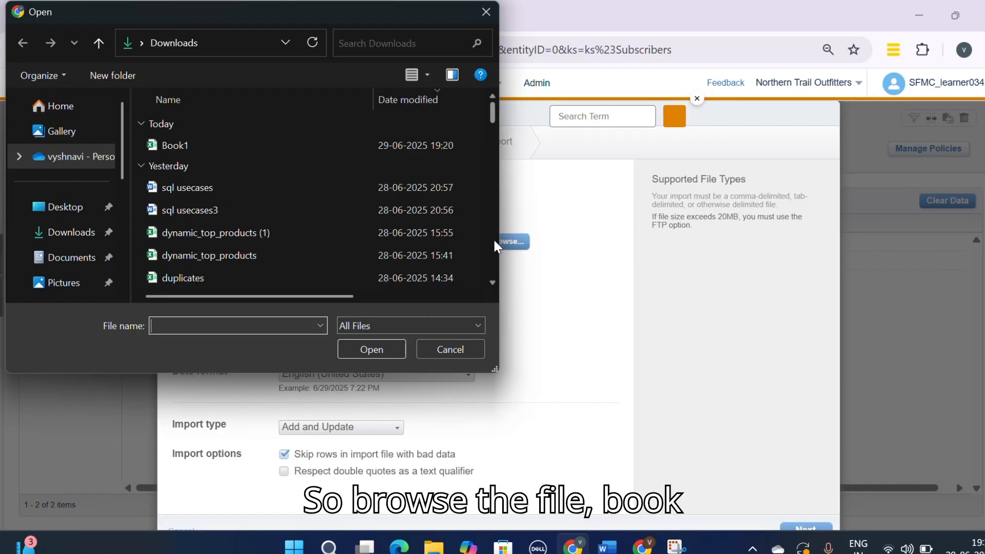
{"action": "left_click", "coordinate": [312, 142]}
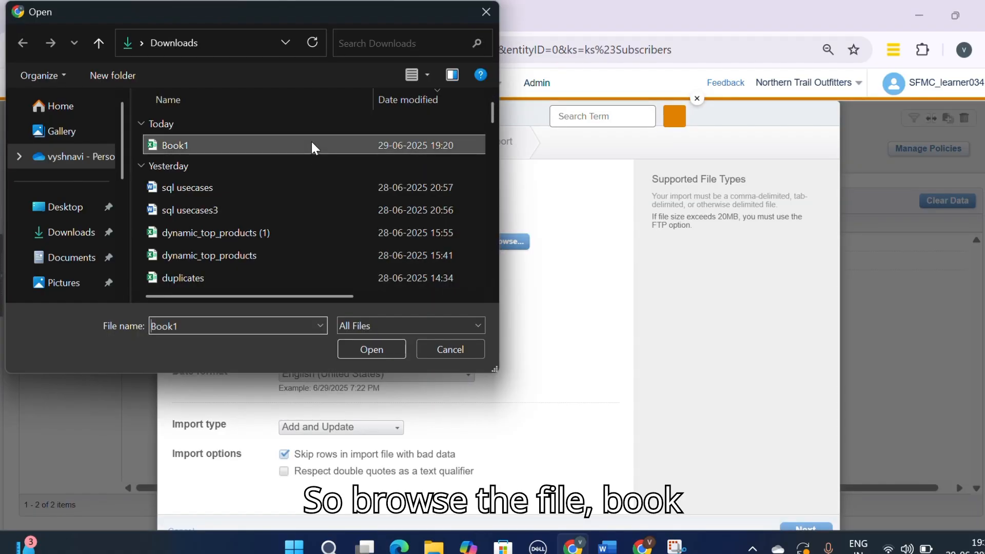
{"action": "left_click", "coordinate": [374, 352]}
{"action": "scroll", "coordinate": [652, 442], "scroll_direction": "down", "scroll_amount": 1}
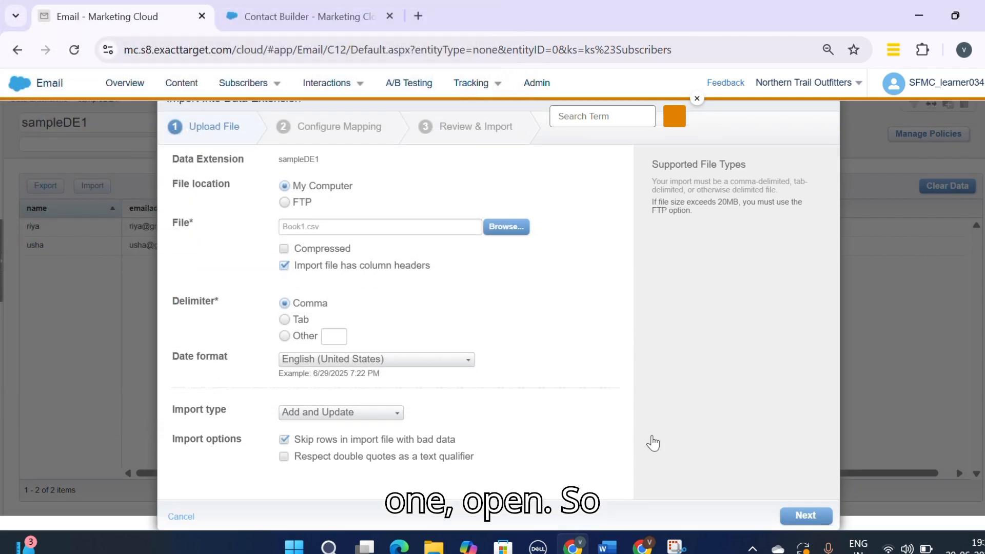
{"action": "left_click", "coordinate": [811, 519]}
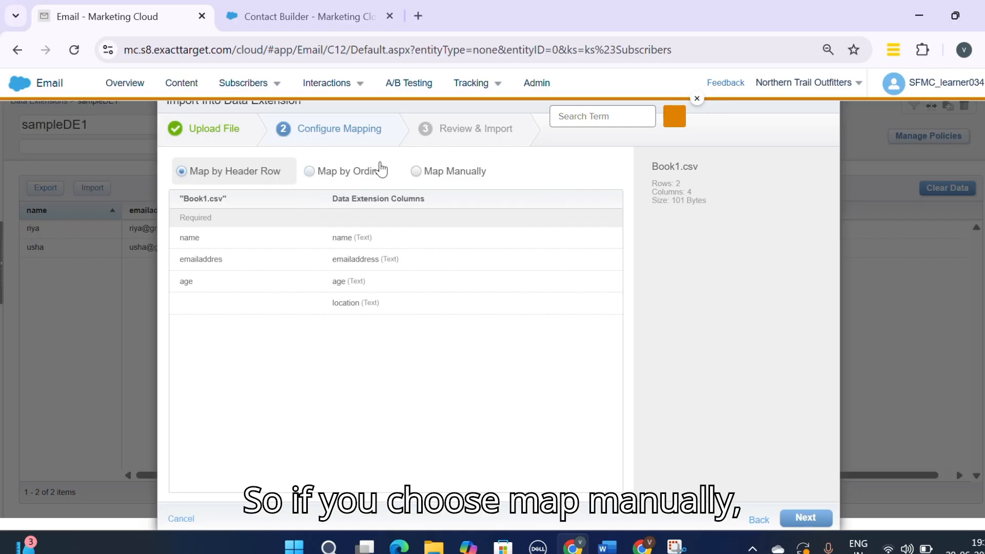
Step: Switch to manual mapping and assign the file's loaction column to the location field
{"action": "left_click", "coordinate": [416, 172]}
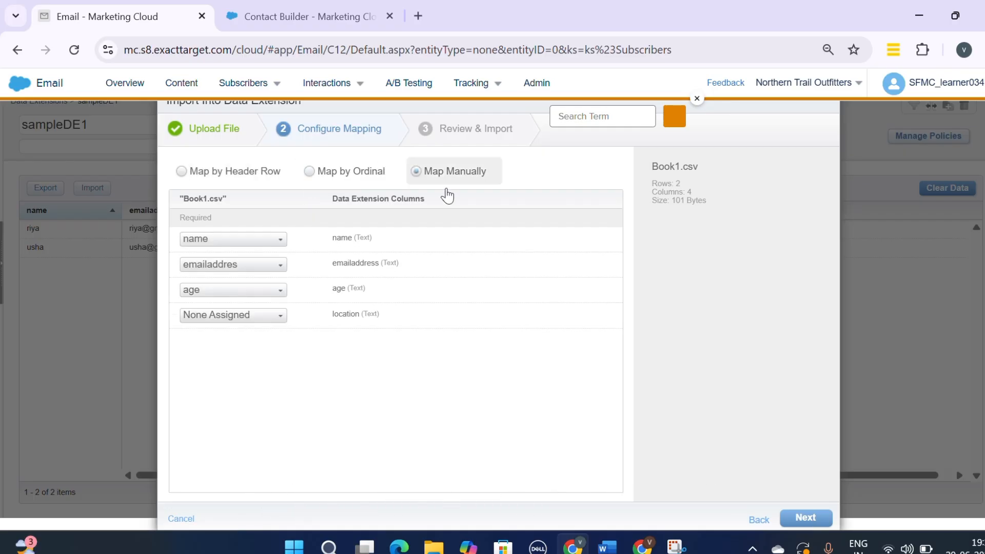
{"action": "left_click", "coordinate": [277, 315]}
{"action": "left_click", "coordinate": [277, 321]}
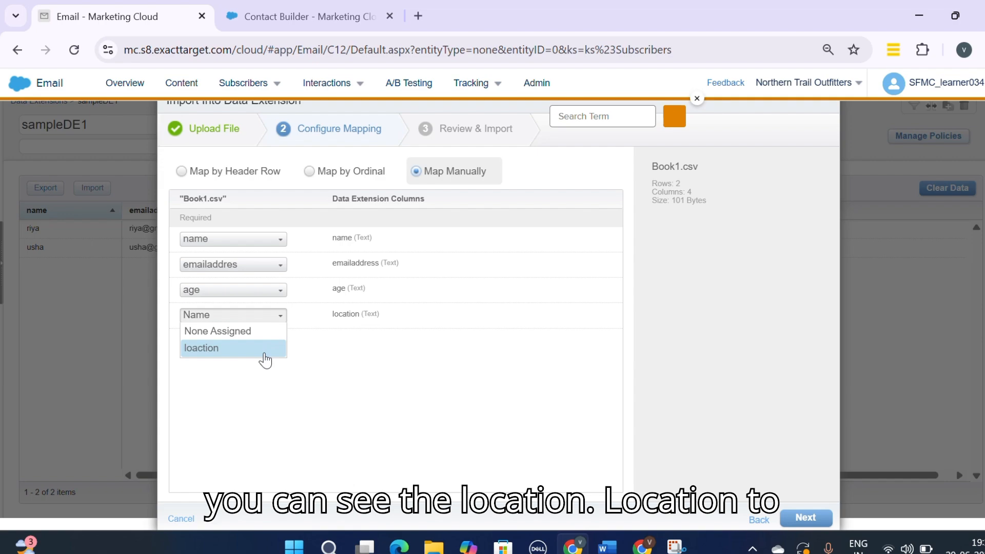
{"action": "left_click", "coordinate": [263, 351]}
{"action": "left_click", "coordinate": [222, 177]}
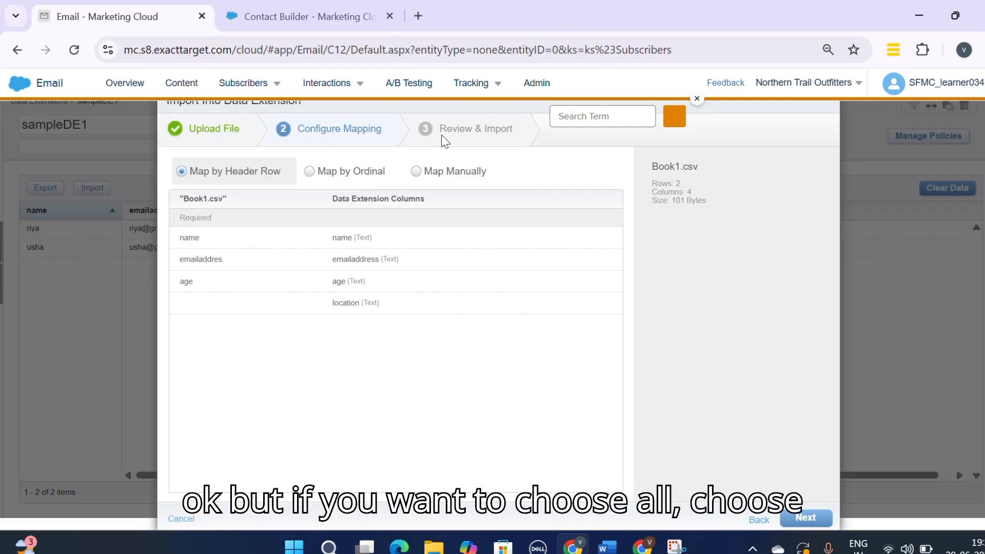
{"action": "left_click", "coordinate": [417, 172]}
{"action": "left_click", "coordinate": [273, 316]}
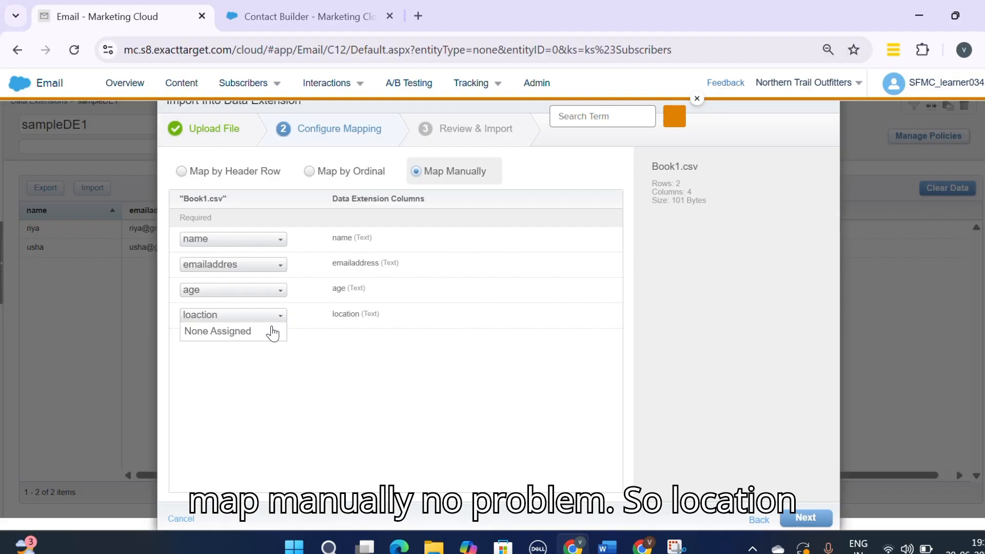
{"action": "left_click", "coordinate": [266, 317]}
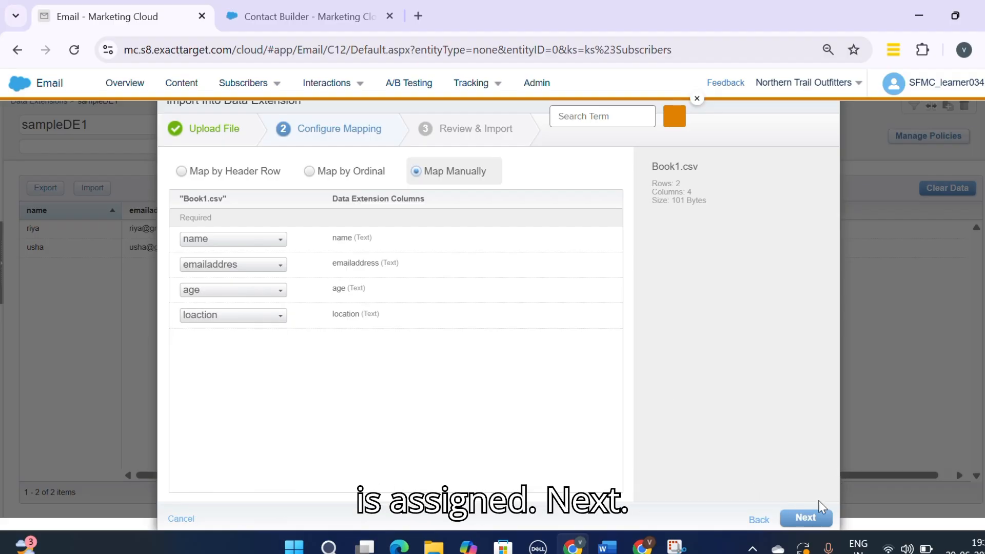
Step: Review the settings, run the import, and close the import dialog
{"action": "left_click", "coordinate": [804, 519]}
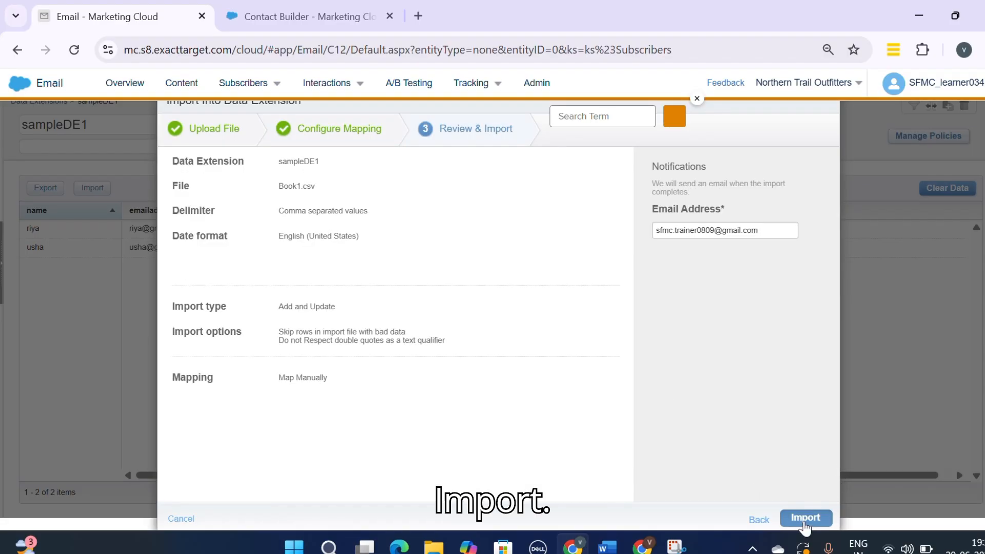
{"action": "left_click", "coordinate": [804, 518]}
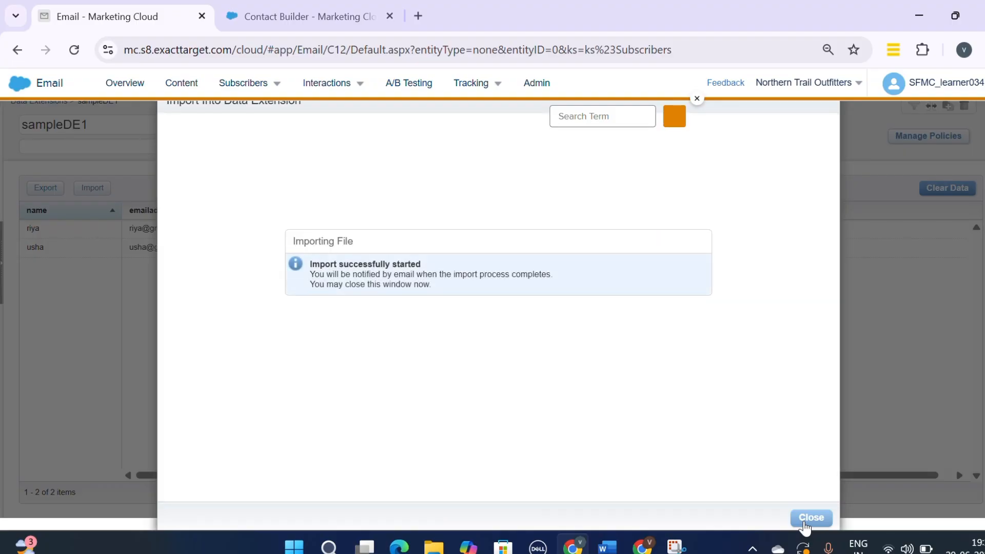
{"action": "left_click", "coordinate": [811, 518]}
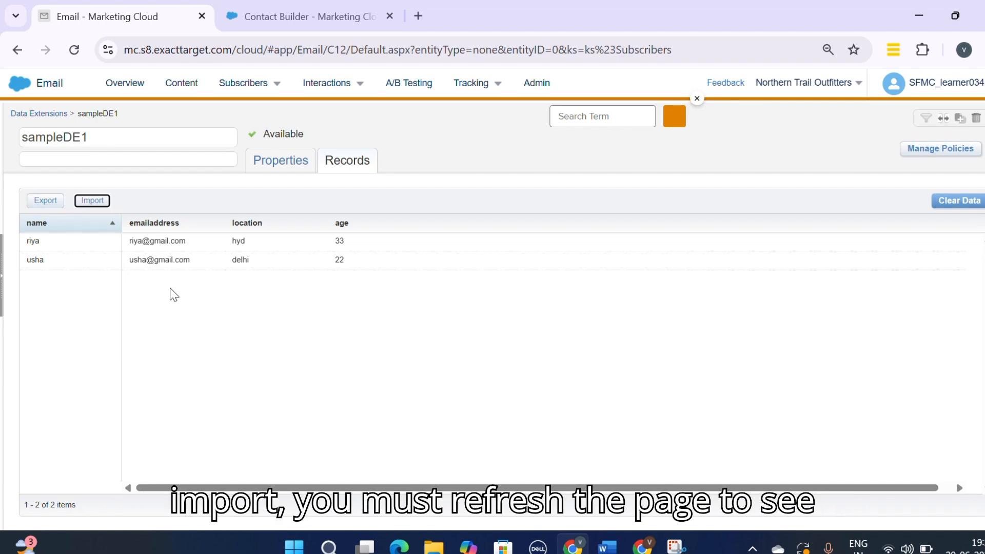
Step: Reload the page and search the data extensions for sampleDE1
{"action": "left_click", "coordinate": [74, 50]}
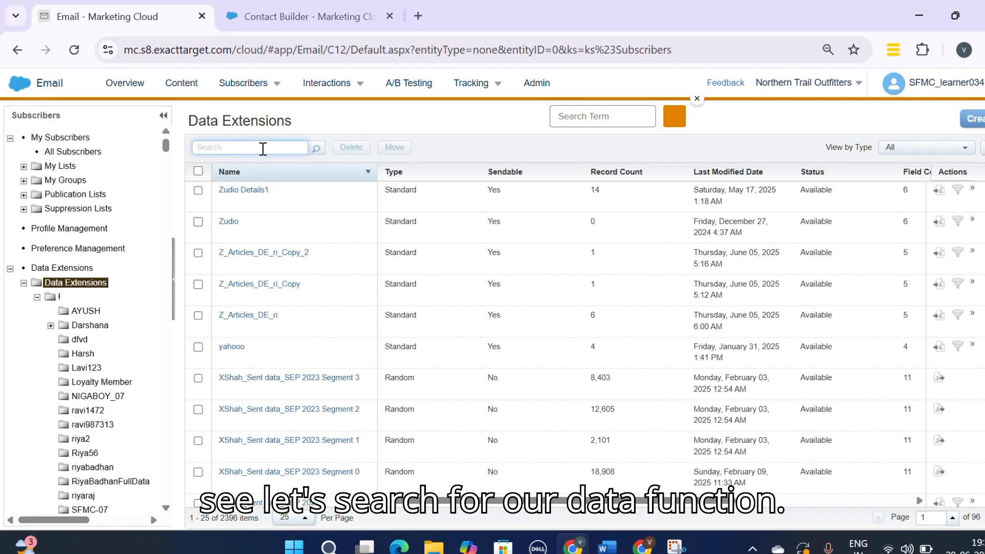
{"action": "left_click", "coordinate": [262, 148]}
{"action": "type", "text": "sampleDE1"}
{"action": "key", "text": "Return"}
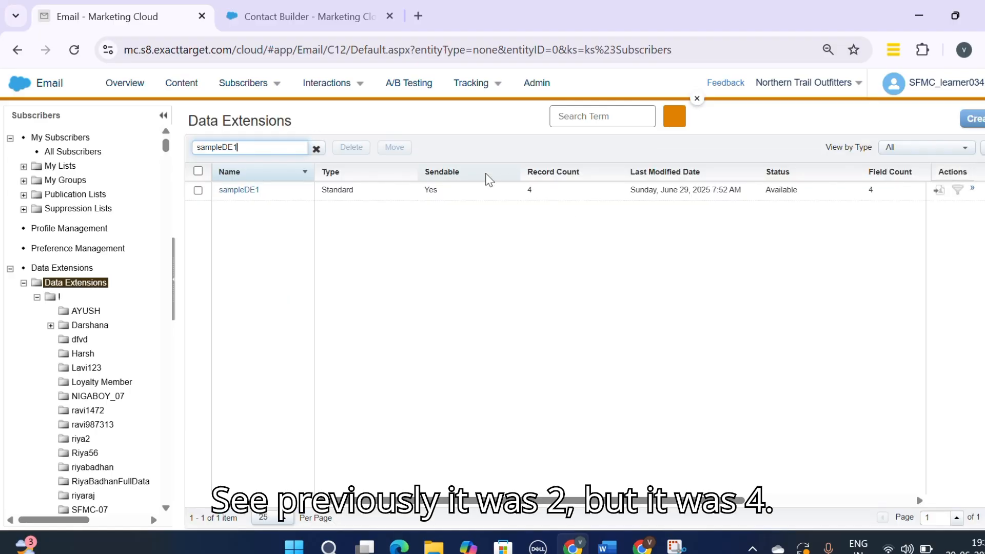
Step: Open sampleDE1 and view its records
{"action": "left_click", "coordinate": [250, 192]}
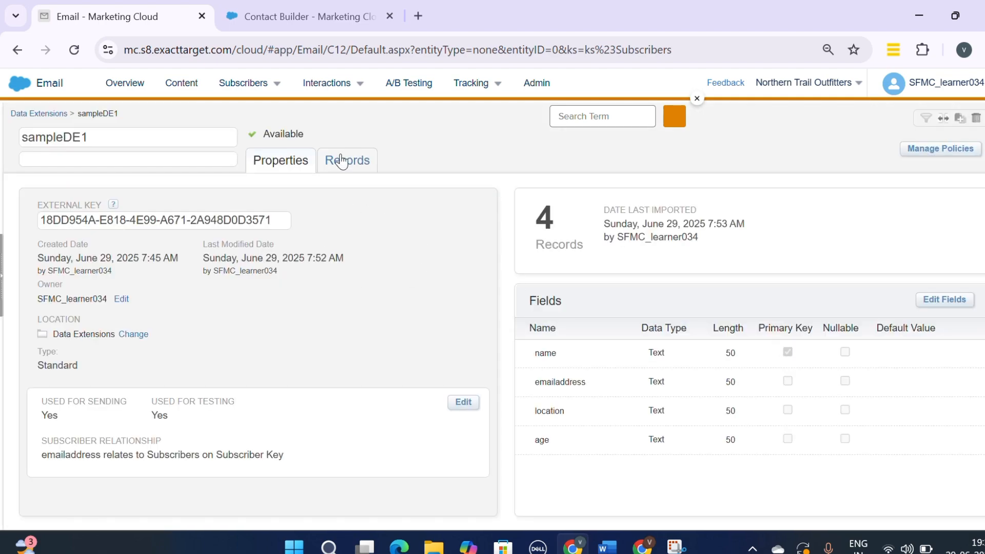
{"action": "left_click", "coordinate": [342, 160]}
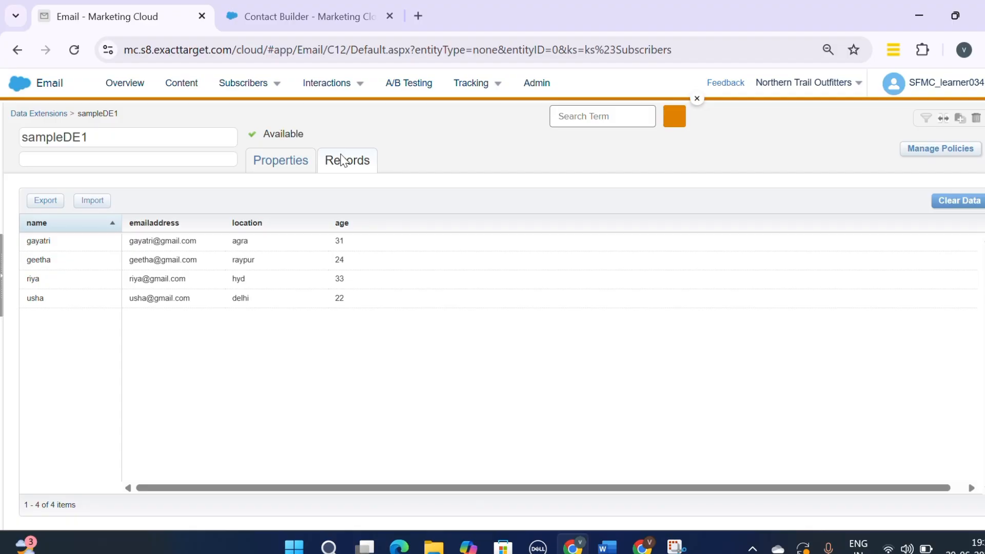
{"action": "left_click", "coordinate": [531, 21]}
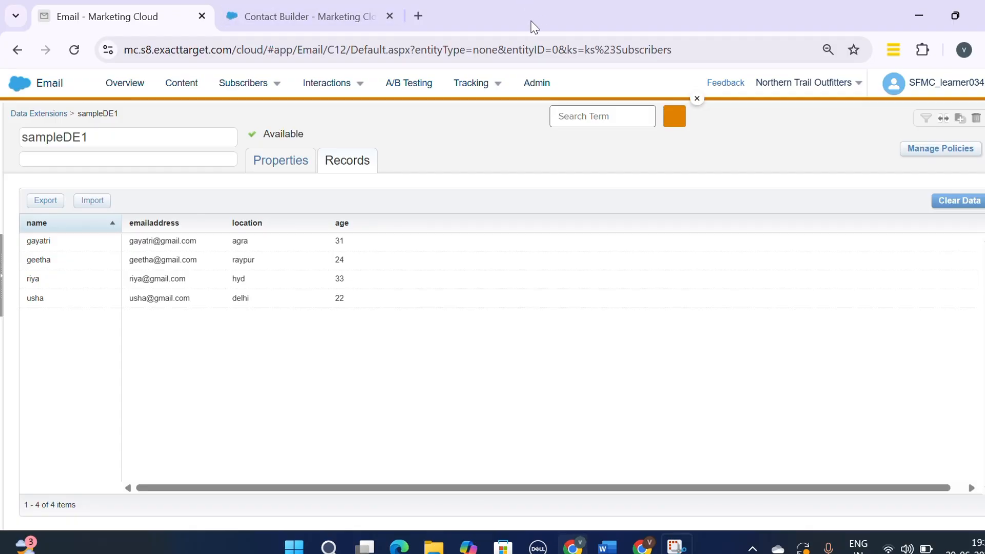